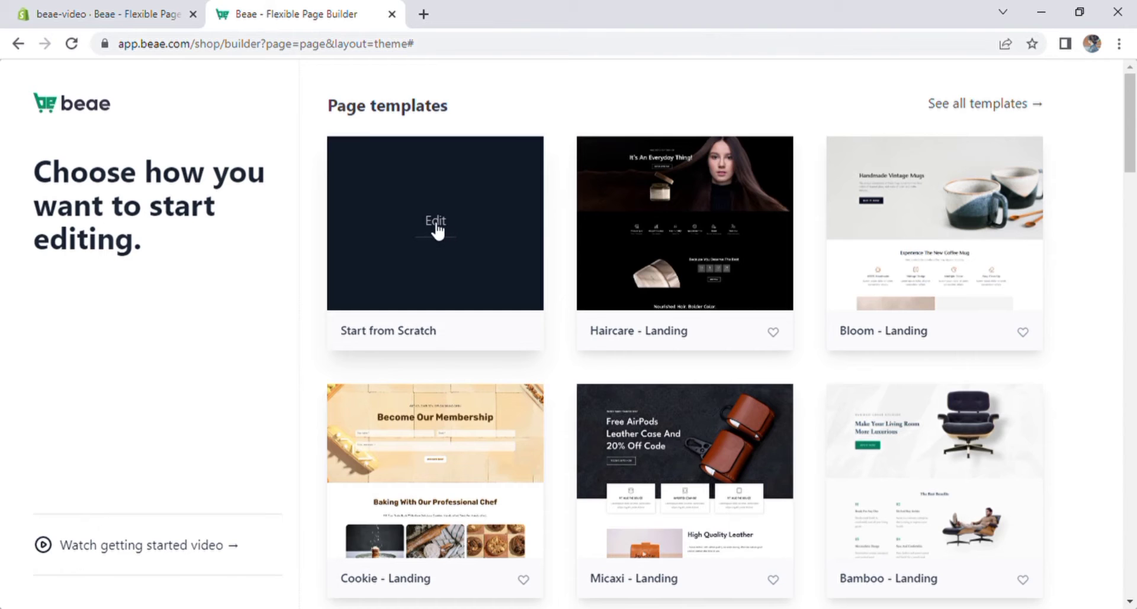
- Start a new page from scratch and open the Global Variants settings
left_click(436, 228)
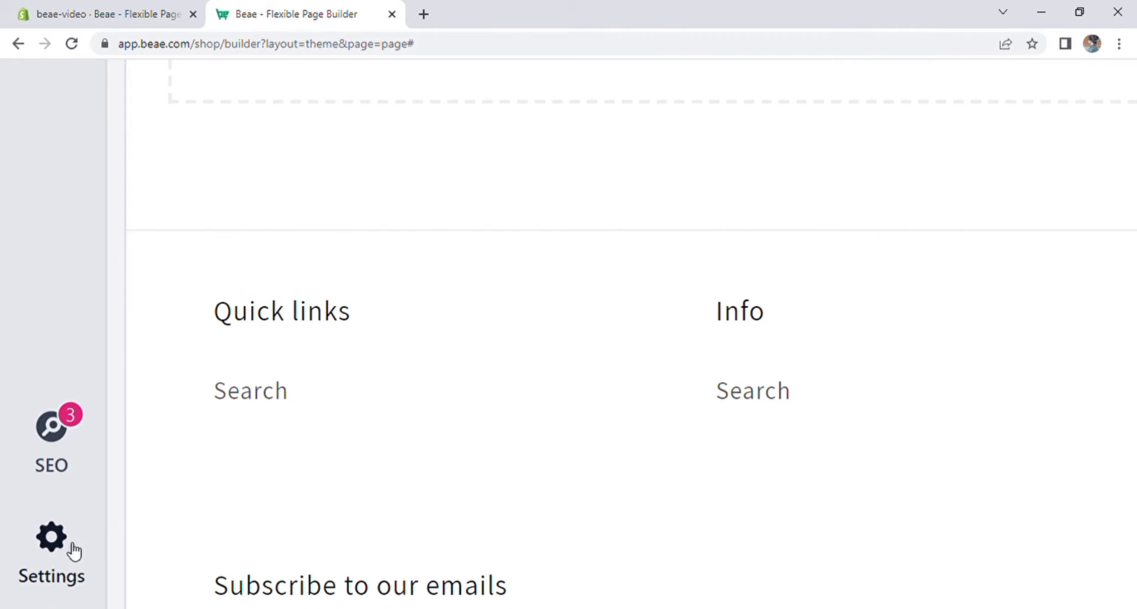
left_click(63, 552)
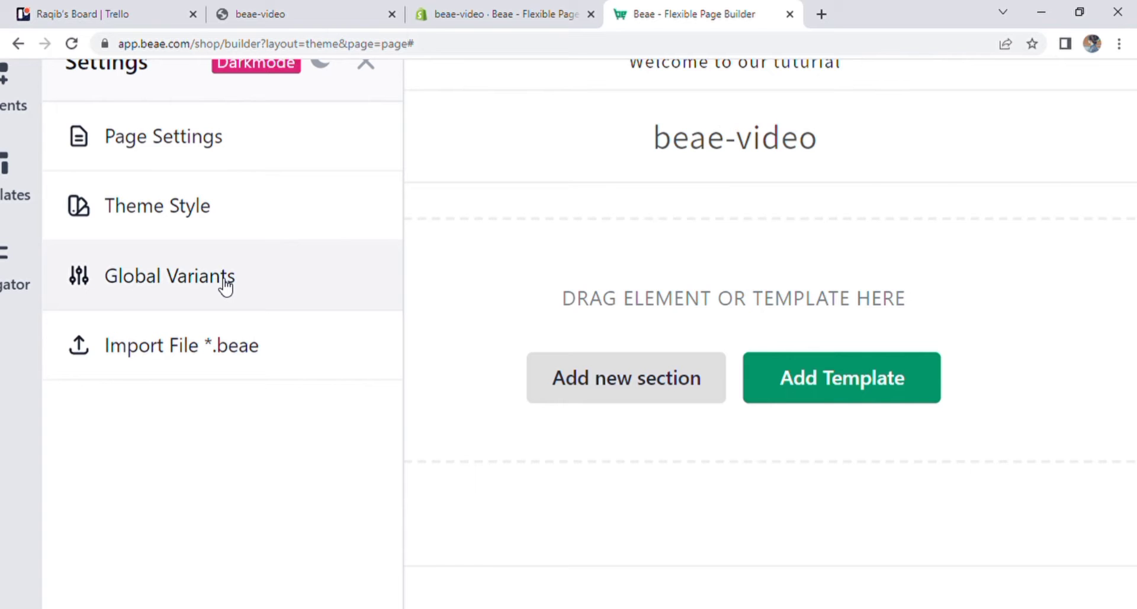
left_click(225, 279)
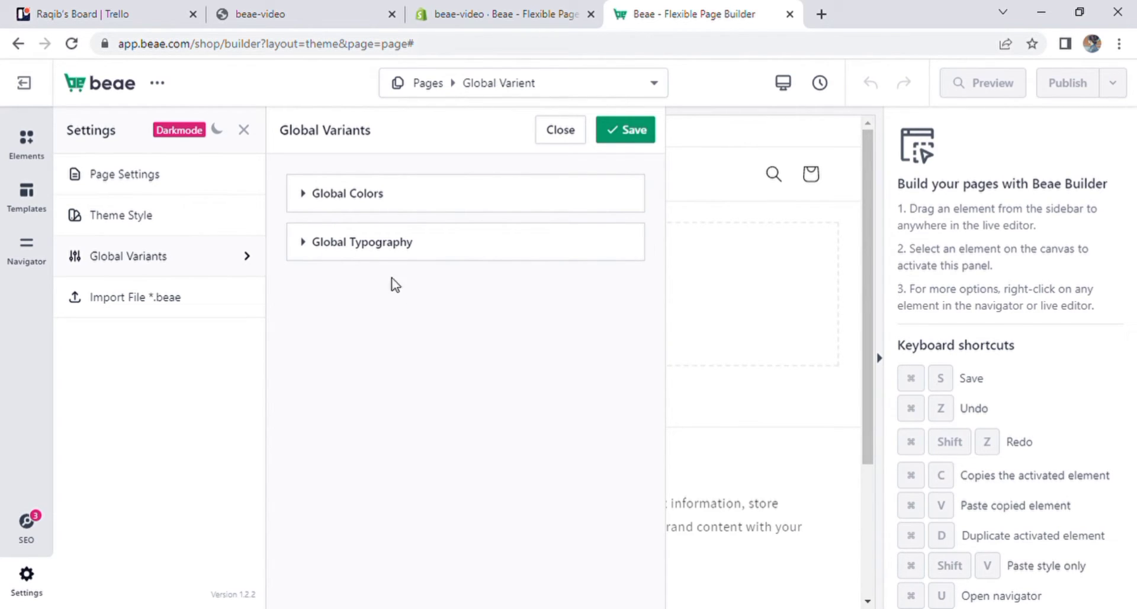
- Review the entries under Global Colors and Global Typography, collapsing each section again
left_click(317, 203)
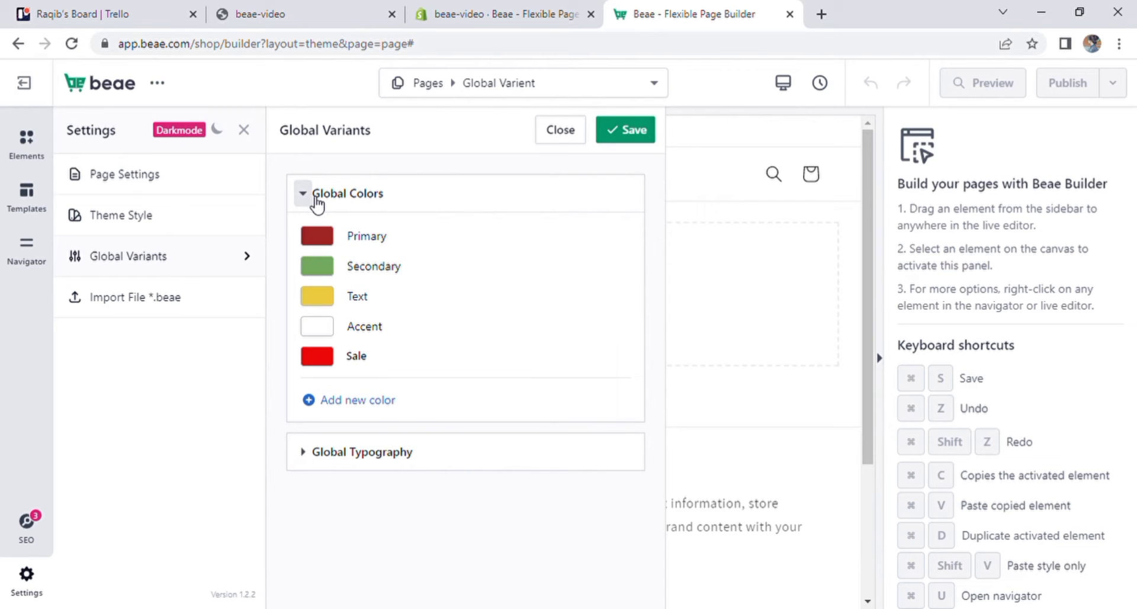
left_click(306, 195)
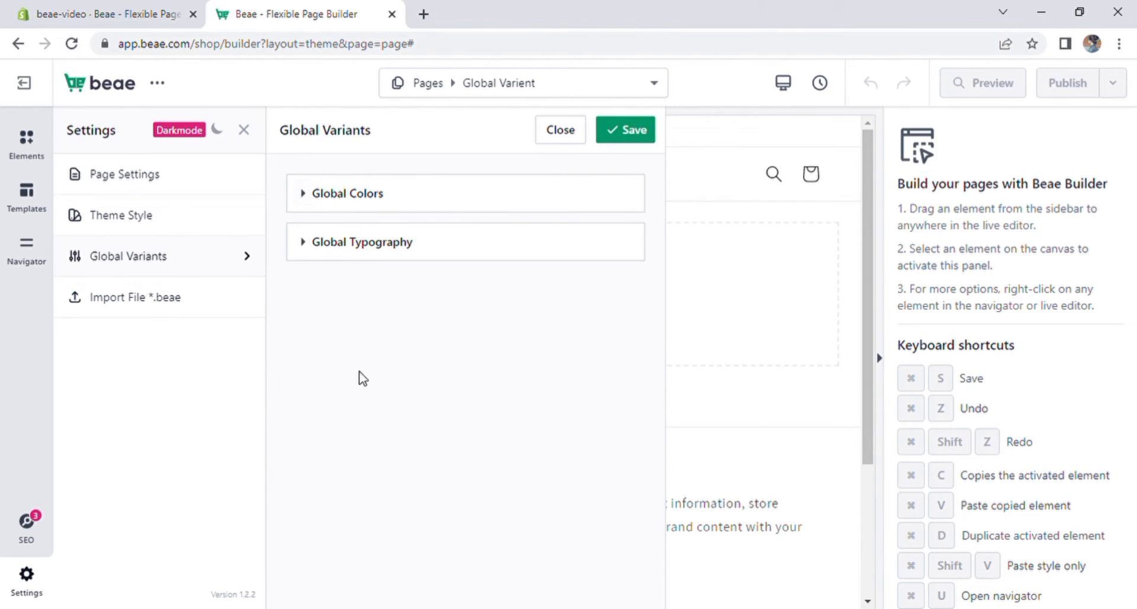
left_click(307, 248)
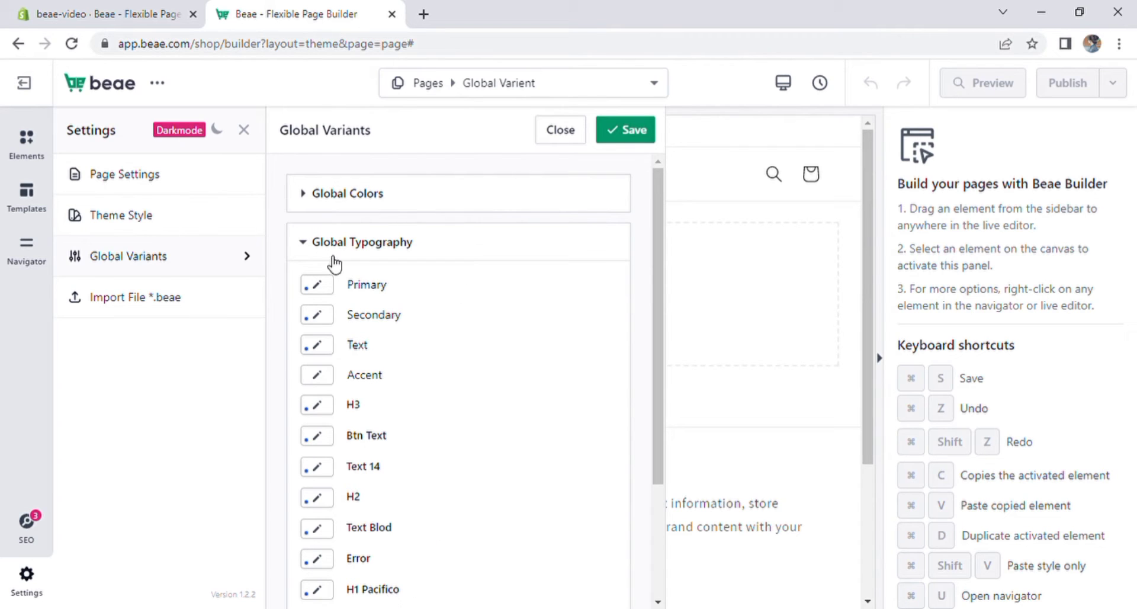
left_click(305, 244)
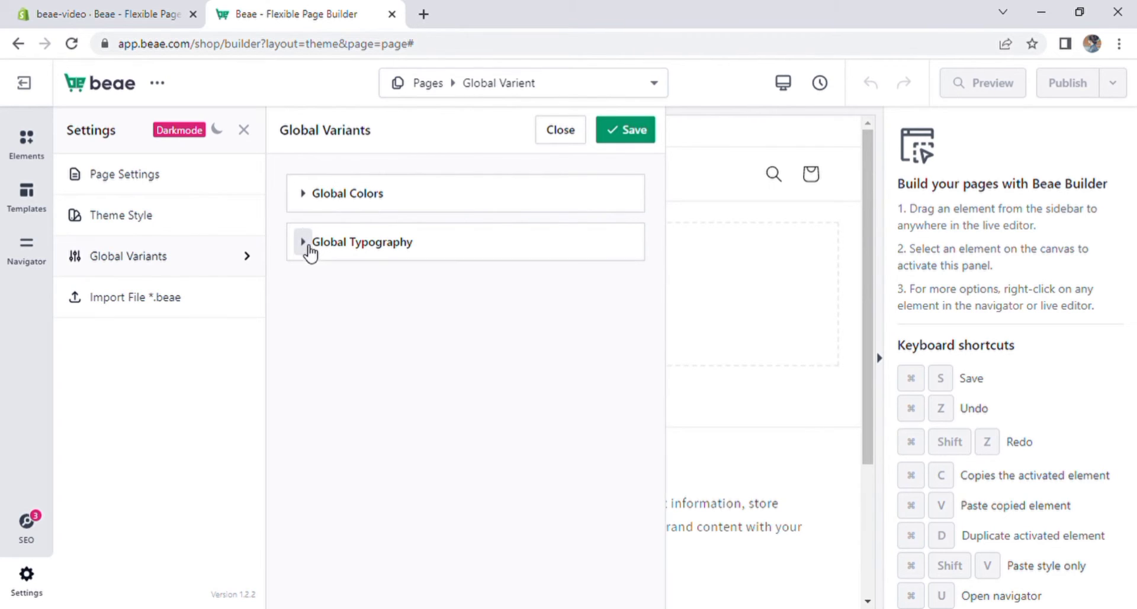
- Delete all the New Item colors and the light pink color from Global Colors
left_click(311, 200)
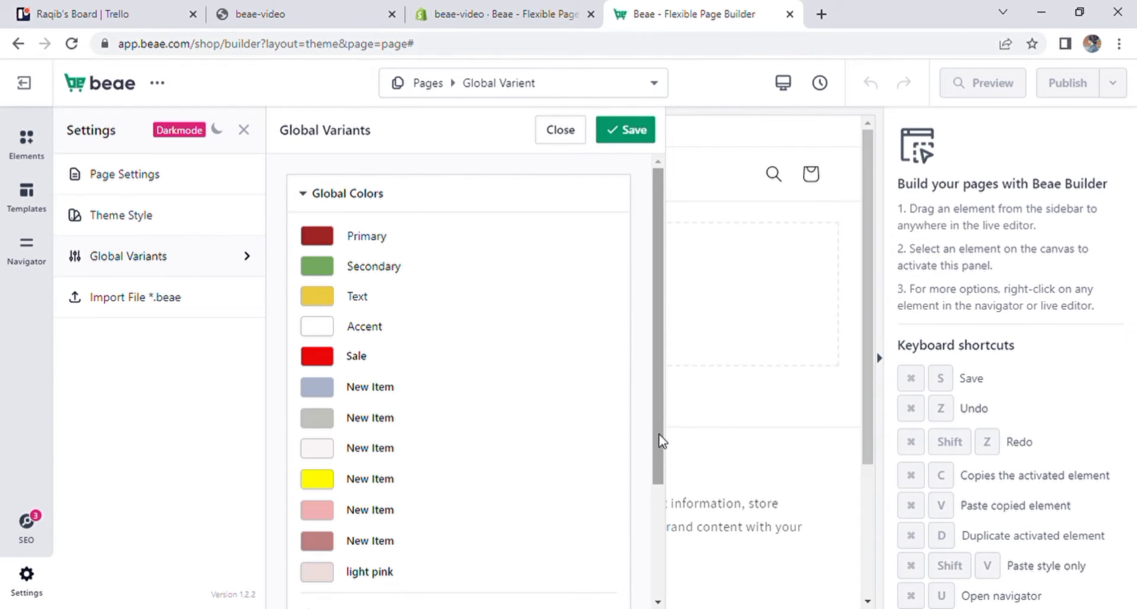
left_click_drag(661, 442, 673, 527)
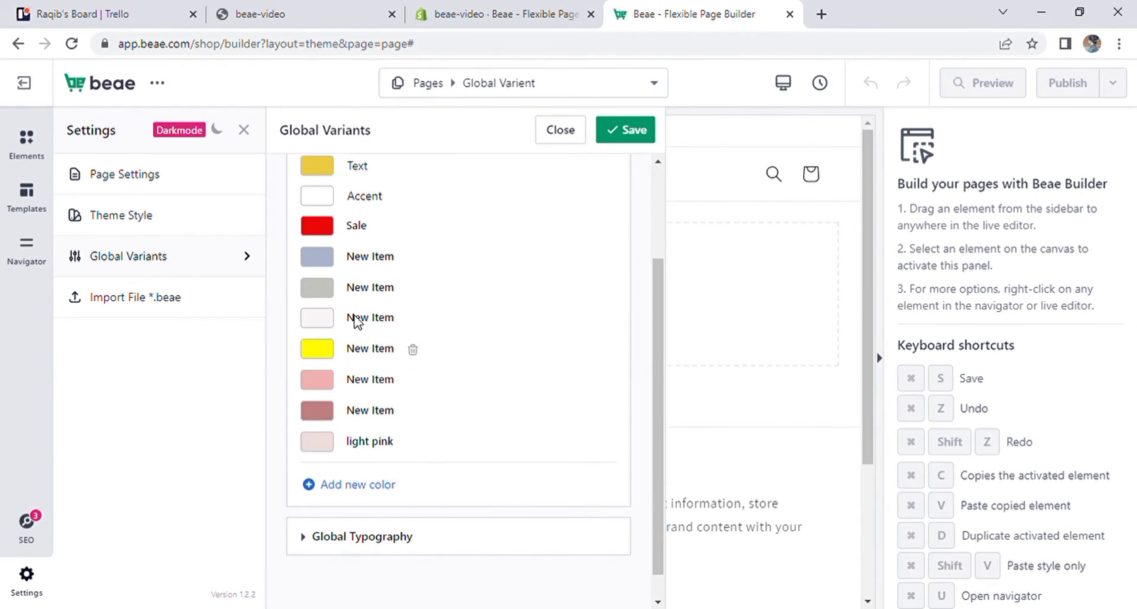
left_click(416, 260)
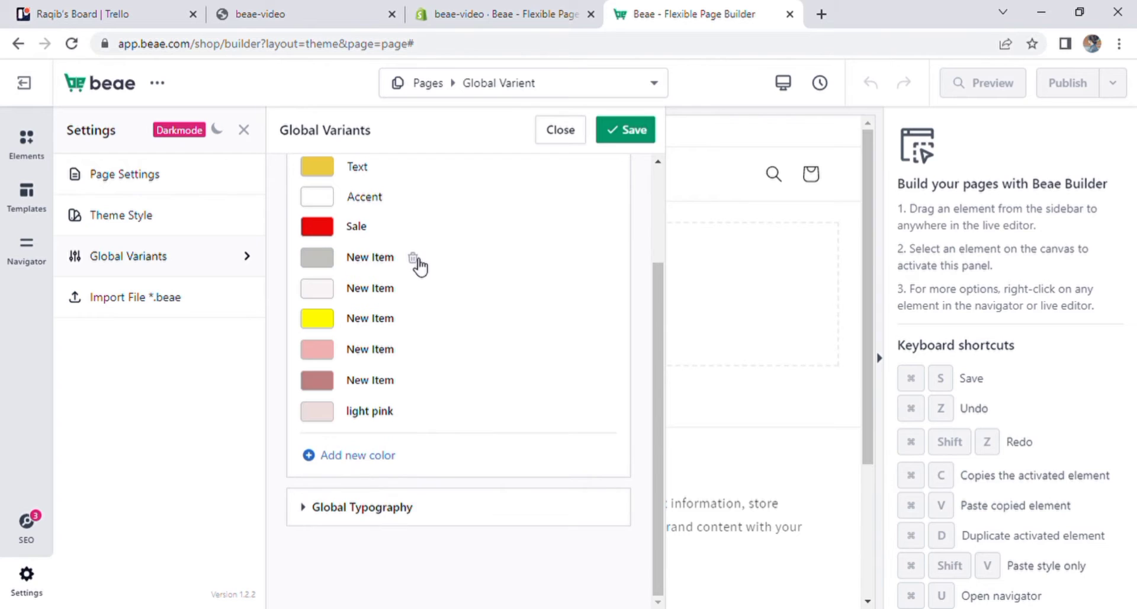
left_click(417, 260)
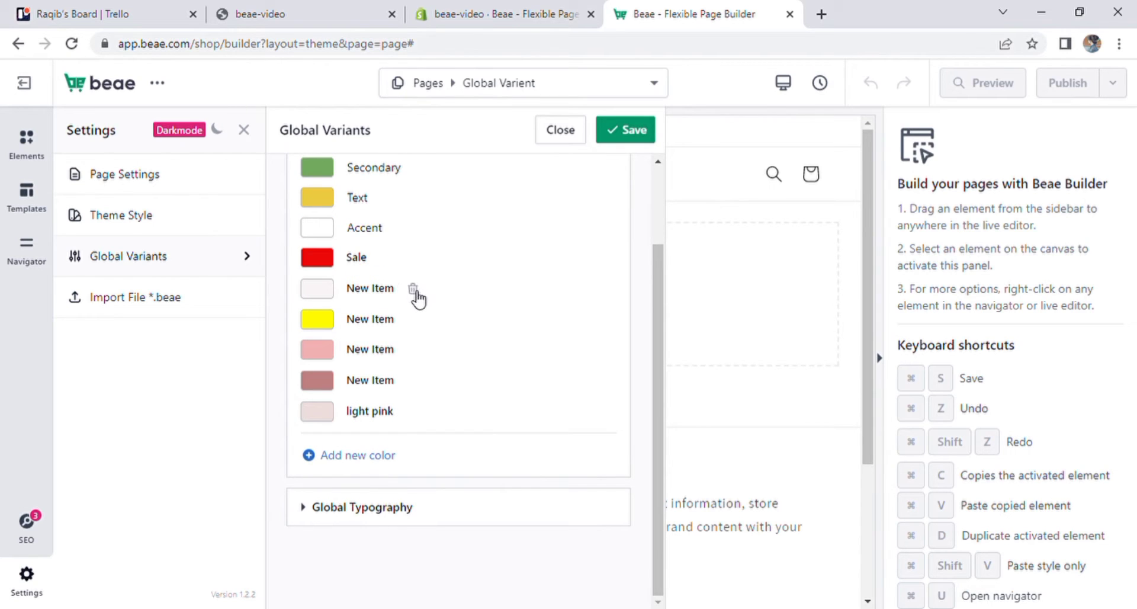
left_click(414, 289)
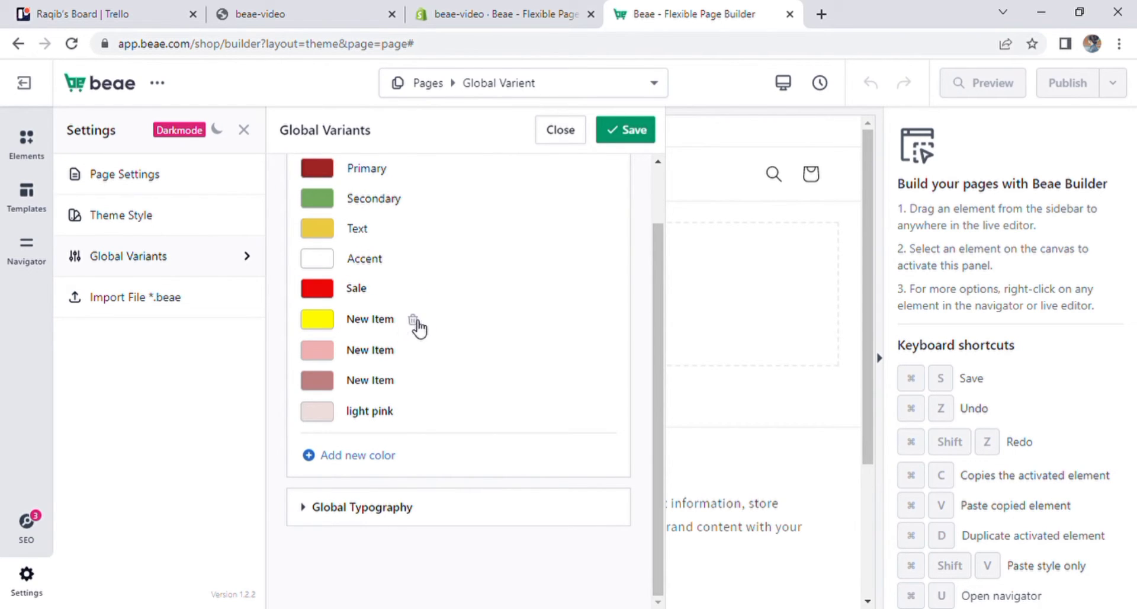
left_click(414, 321)
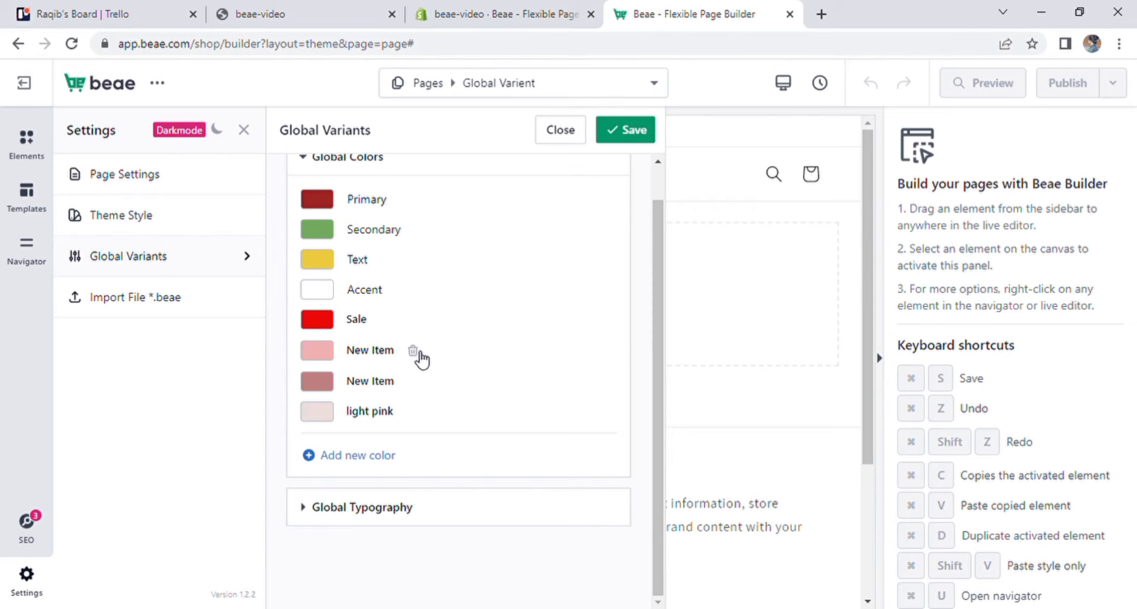
left_click(415, 353)
left_click(415, 383)
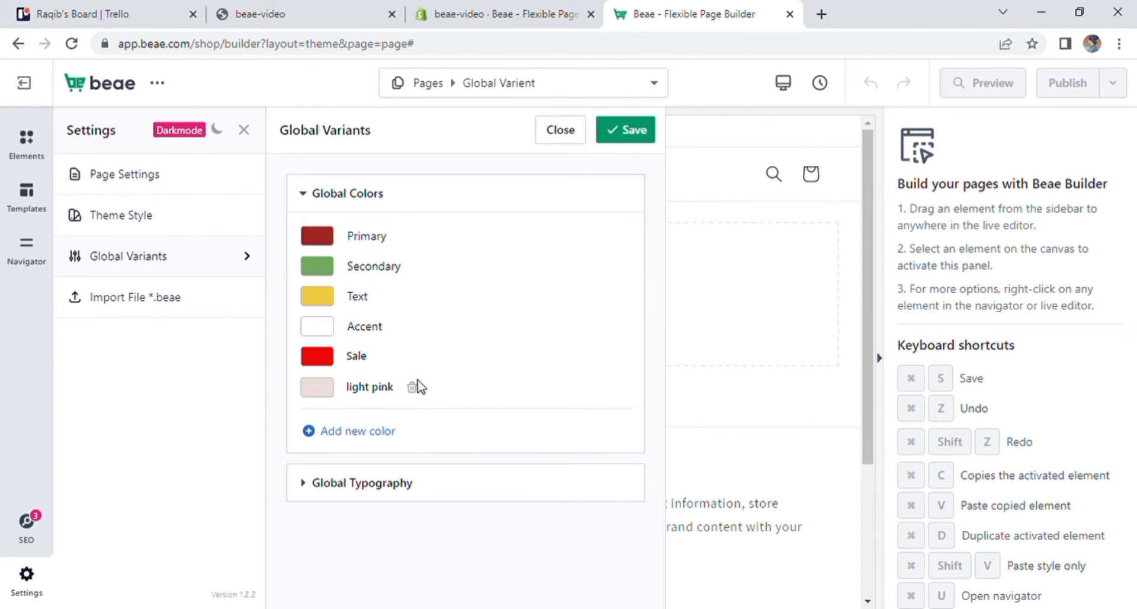
left_click(411, 387)
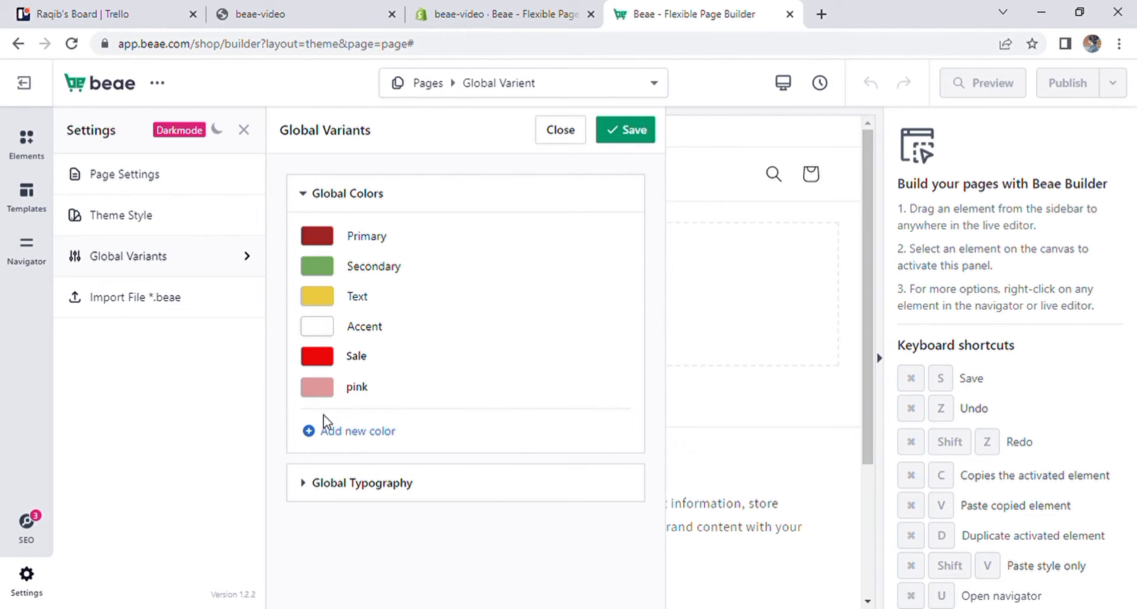
- Add a lime-yellow global color and name it Yellow
left_click(332, 432)
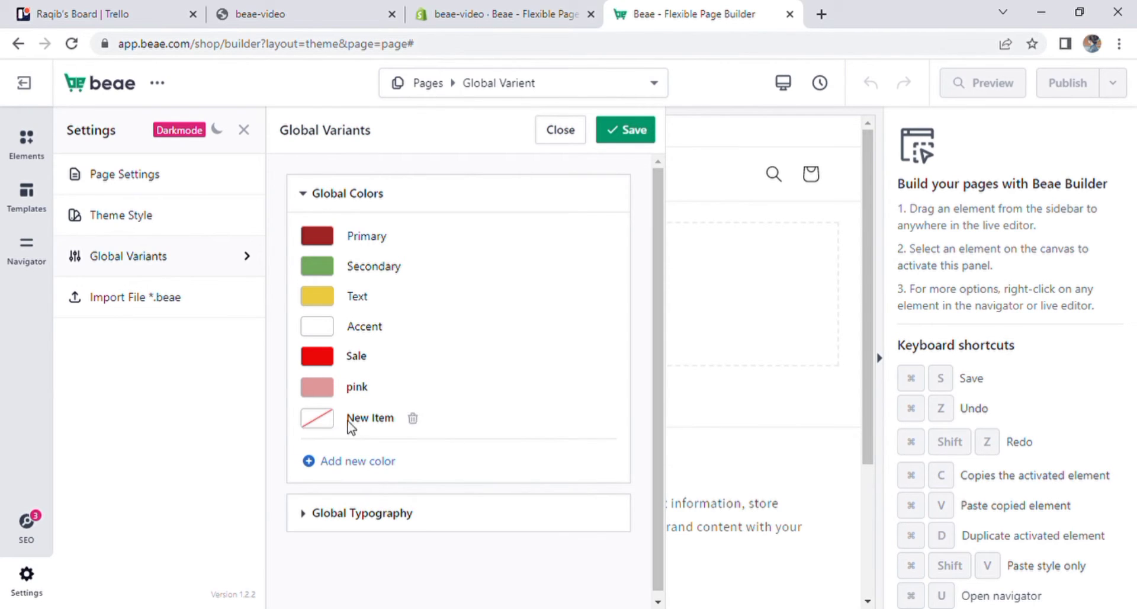
left_click(334, 422)
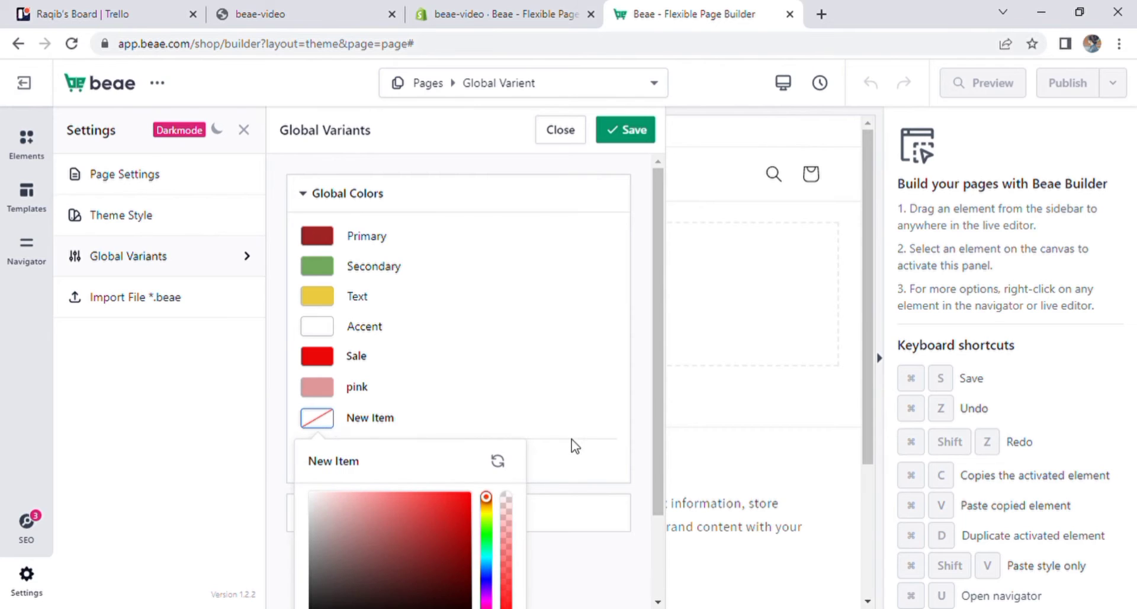
scroll(663, 571, "down", 2)
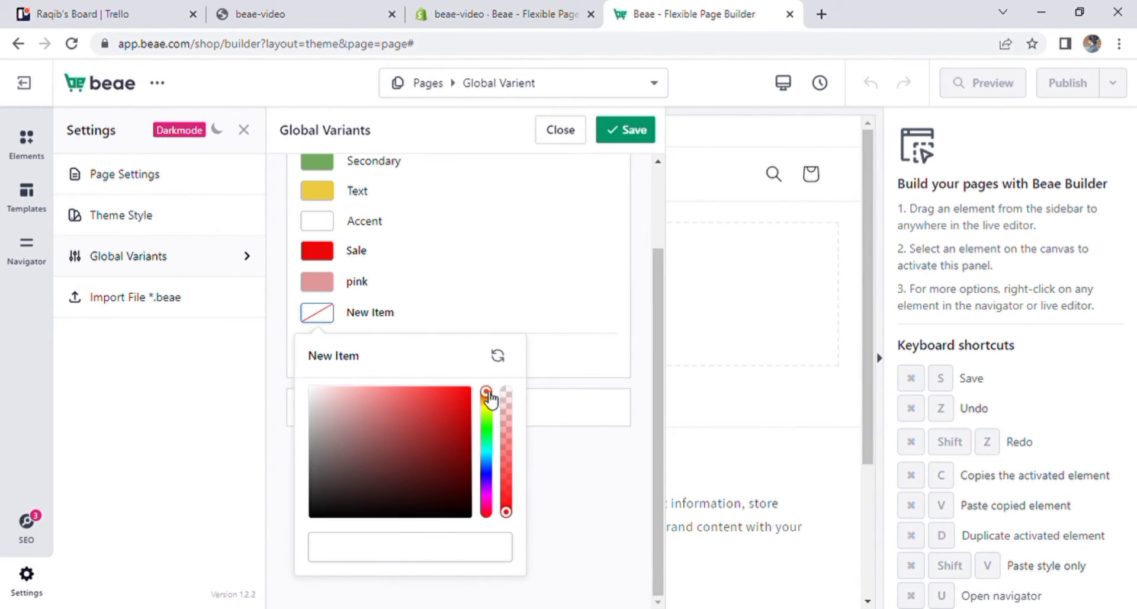
left_click_drag(487, 394, 485, 416)
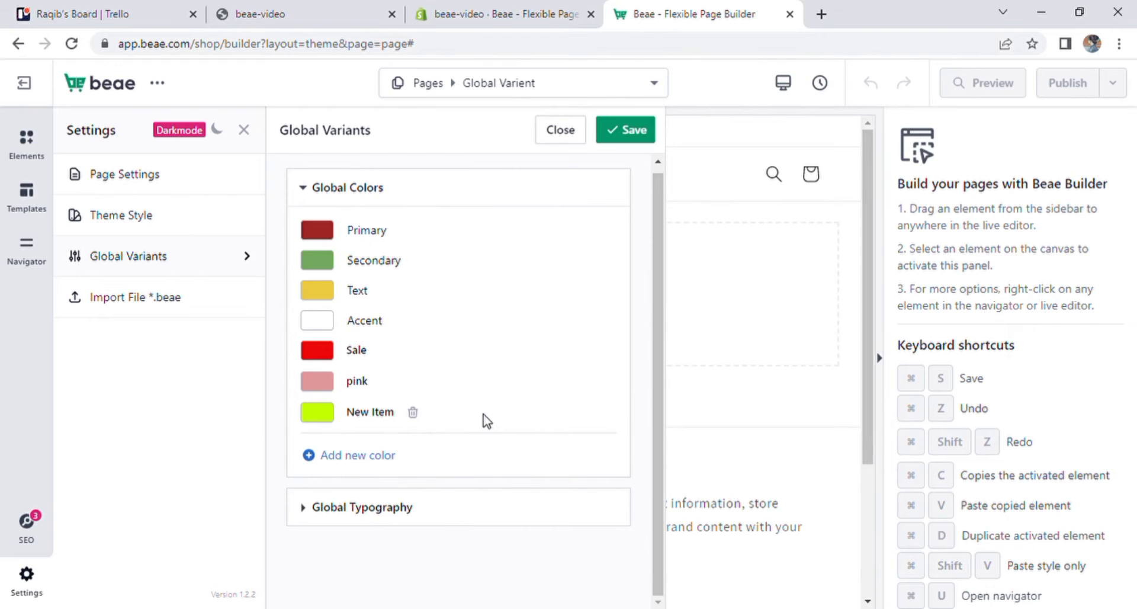
left_click(374, 418)
key("BackSpace")
key("BackSpace")
key("BackSpace")
key("BackSpace")
key("BackSpace")
key("BackSpace")
key("BackSpace")
key("BackSpace")
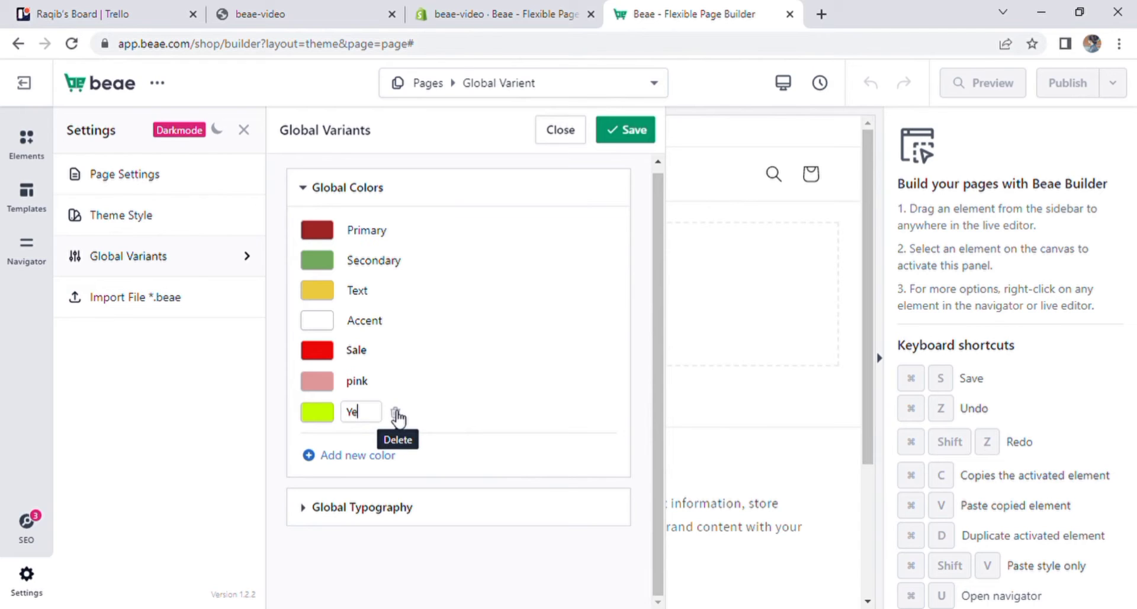
type("Yellow")
- Add a dark blue global color and name it blue
left_click(382, 455)
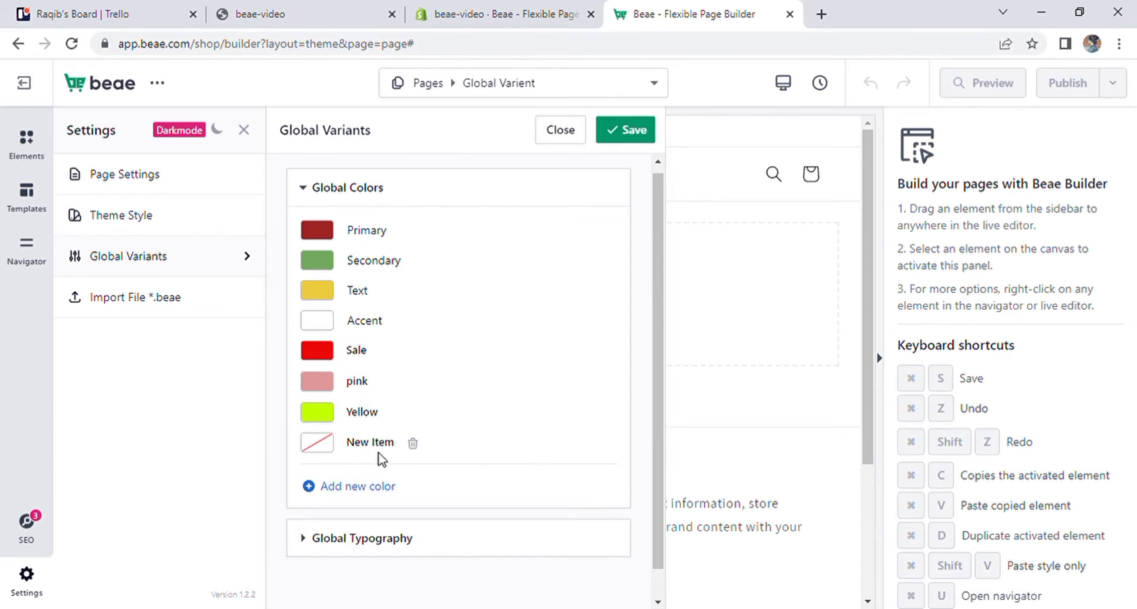
left_click(326, 444)
left_click(376, 559)
left_click_drag(388, 573, 437, 563)
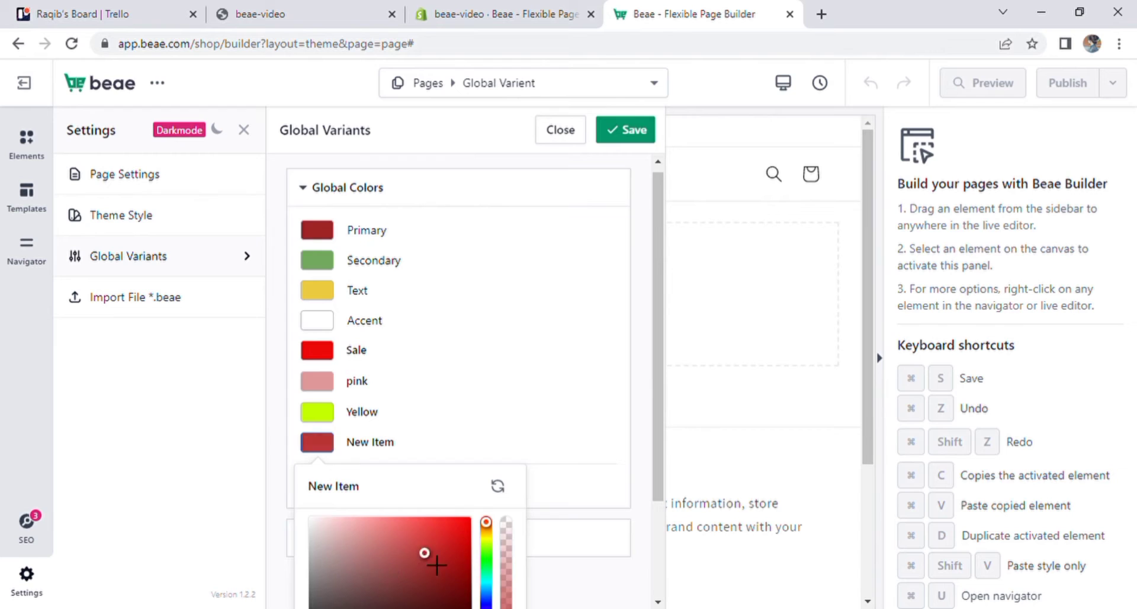
left_click(384, 413)
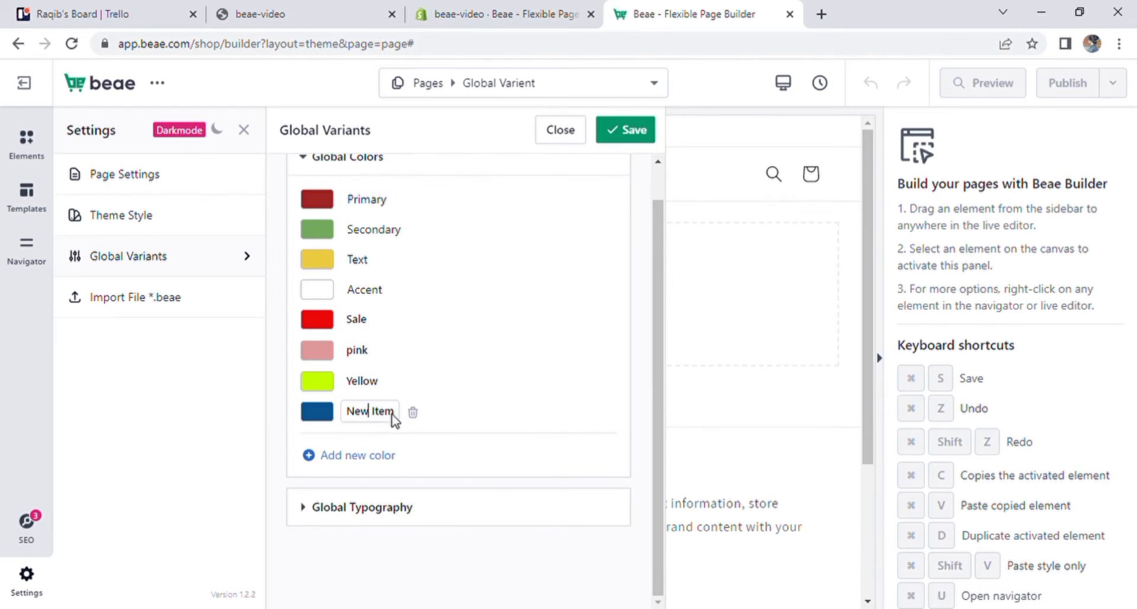
key("BackSpace")
key("BackSpace")
key("BackSpace")
key("BackSpace")
key("BackSpace")
key("BackSpace")
key("BackSpace")
key("BackSpace")
type("blue")
left_click(453, 393)
- Add a light salmon-pink global color and name it Baby Pink
left_click(379, 456)
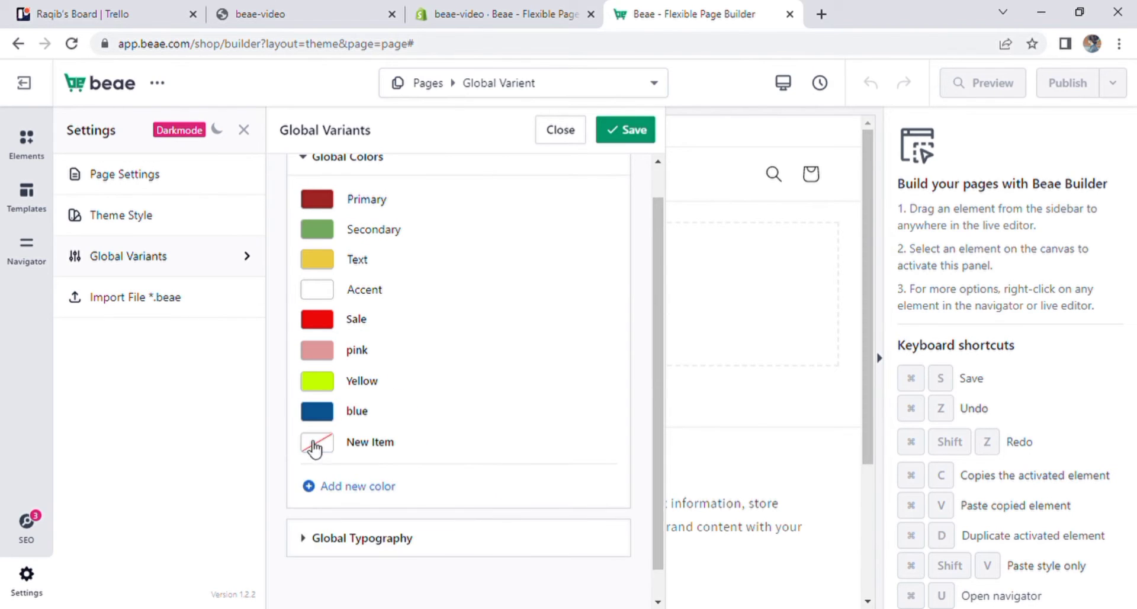
left_click(314, 444)
scroll(426, 521, "down", 2)
left_click(557, 444)
left_click_drag(515, 523, 497, 445)
left_click(377, 413)
key("BackSpace")
key("BackSpace")
key("BackSpace")
key("BackSpace")
key("BackSpace")
key("BackSpace")
key("BackSpace")
key("BackSpace")
type("Baby Pink")
left_click(361, 438)
- Add a bright green global color named Parrot and collapse the Global Colors section
left_click(363, 457)
left_click(317, 443)
scroll(426, 521, "down", 2)
left_click(398, 412)
key("BackSpace")
key("BackSpace")
key("BackSpace")
key("BackSpace")
key("BackSpace")
key("BackSpace")
key("BackSpace")
key("BackSpace")
type("Parrot")
left_click_drag(657, 490, 654, 414)
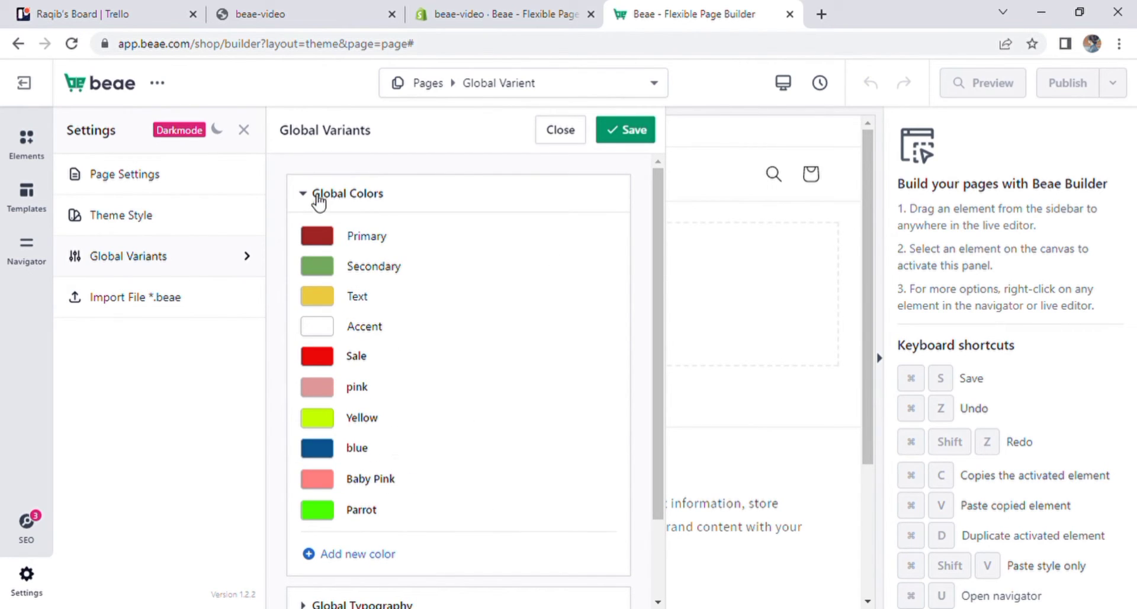
left_click(317, 196)
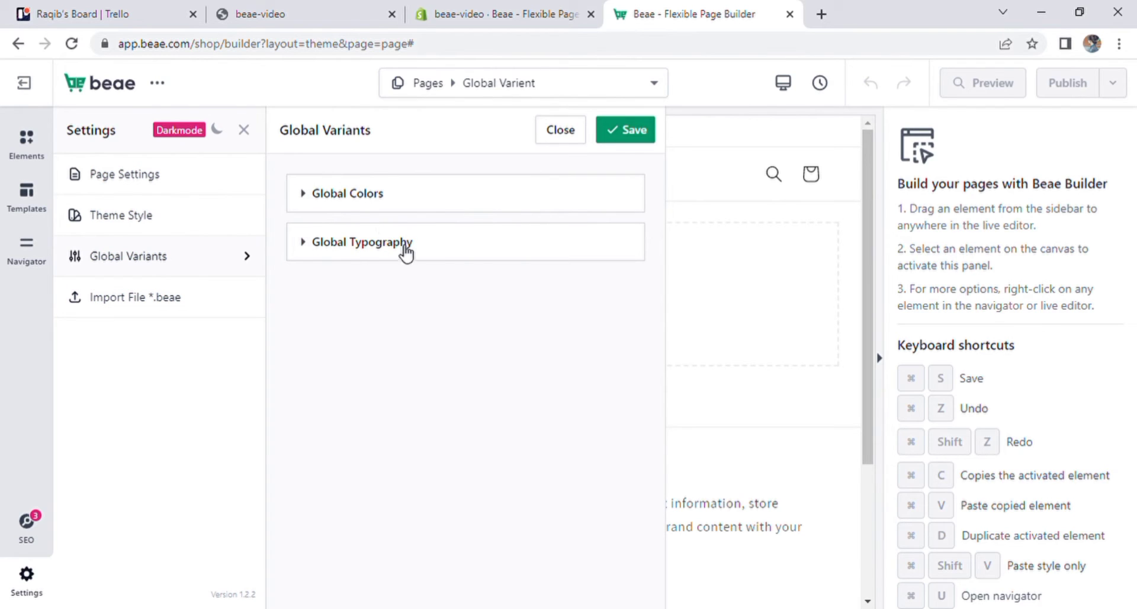
- Expand Global Typography and open the Primary style's font settings
left_click(303, 242)
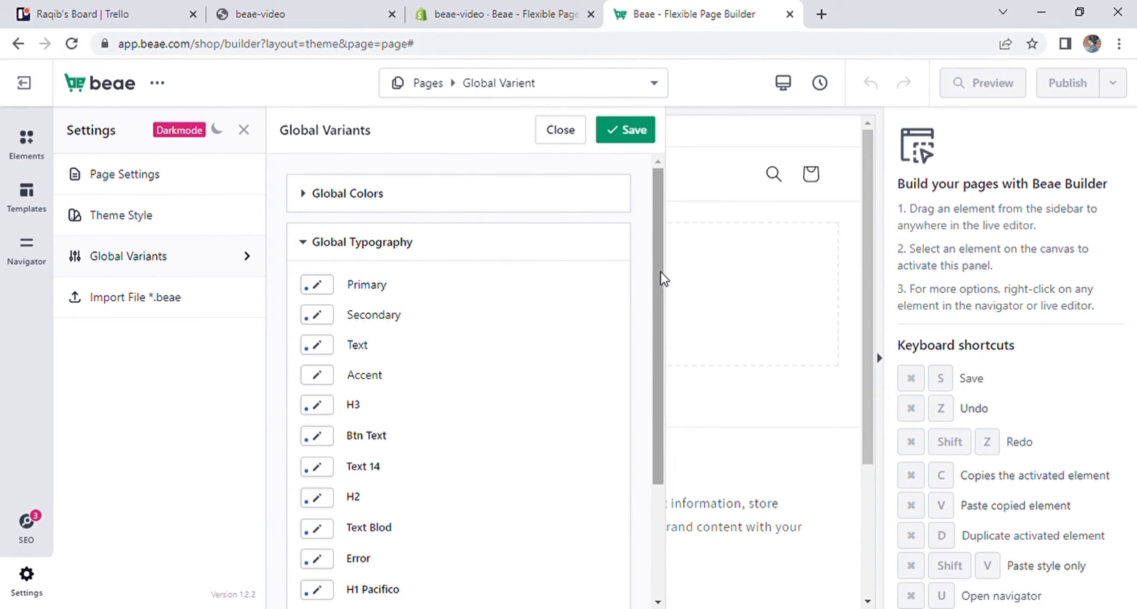
left_click_drag(663, 279, 406, 272)
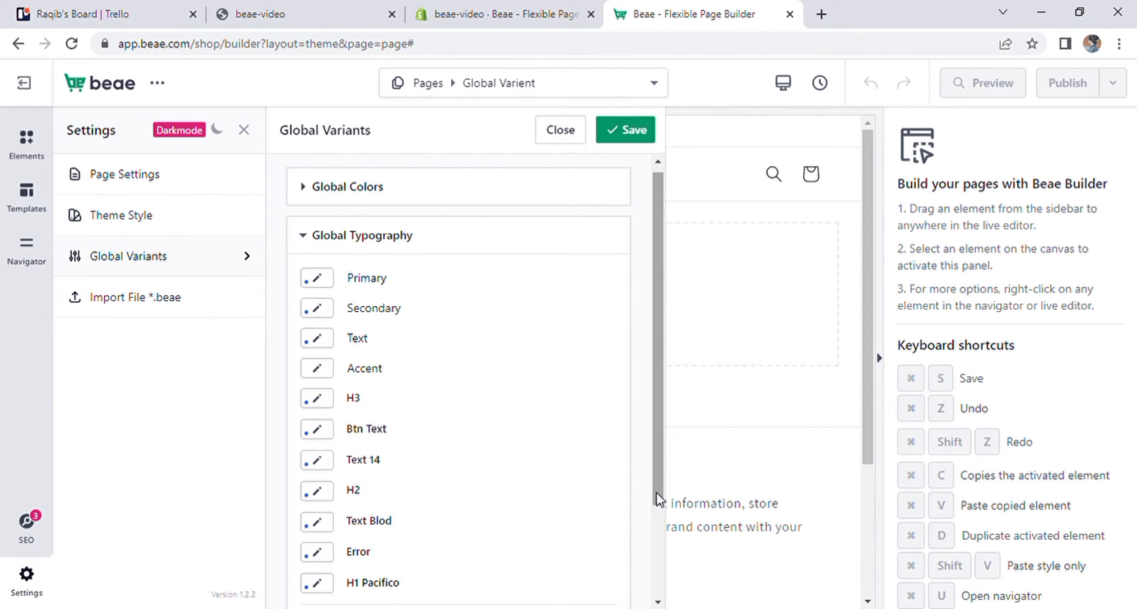
scroll(658, 502, "down", 1)
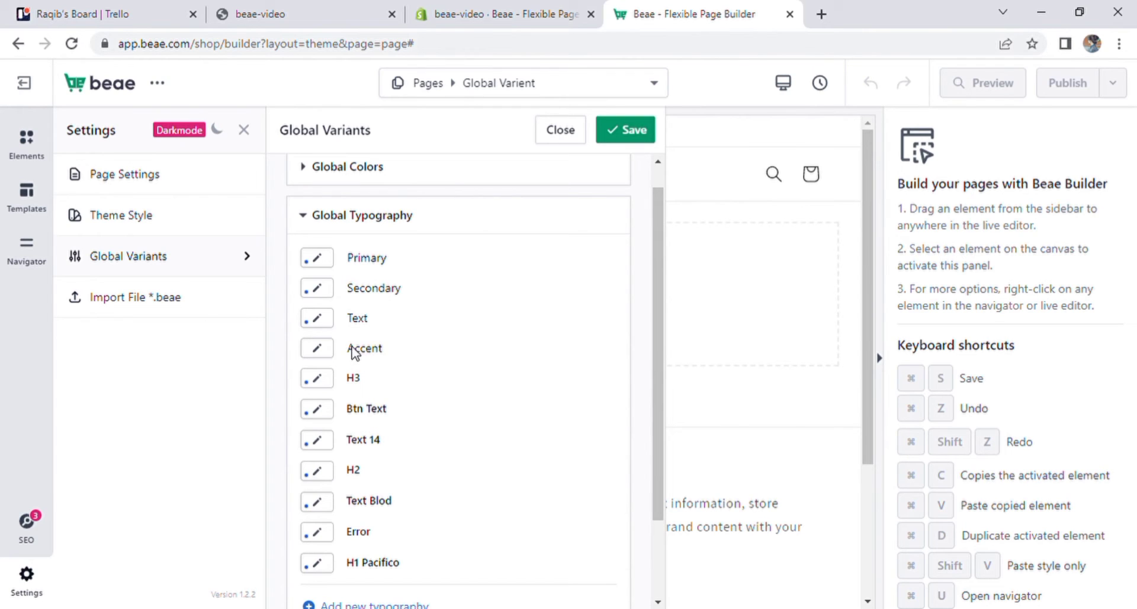
left_click(316, 258)
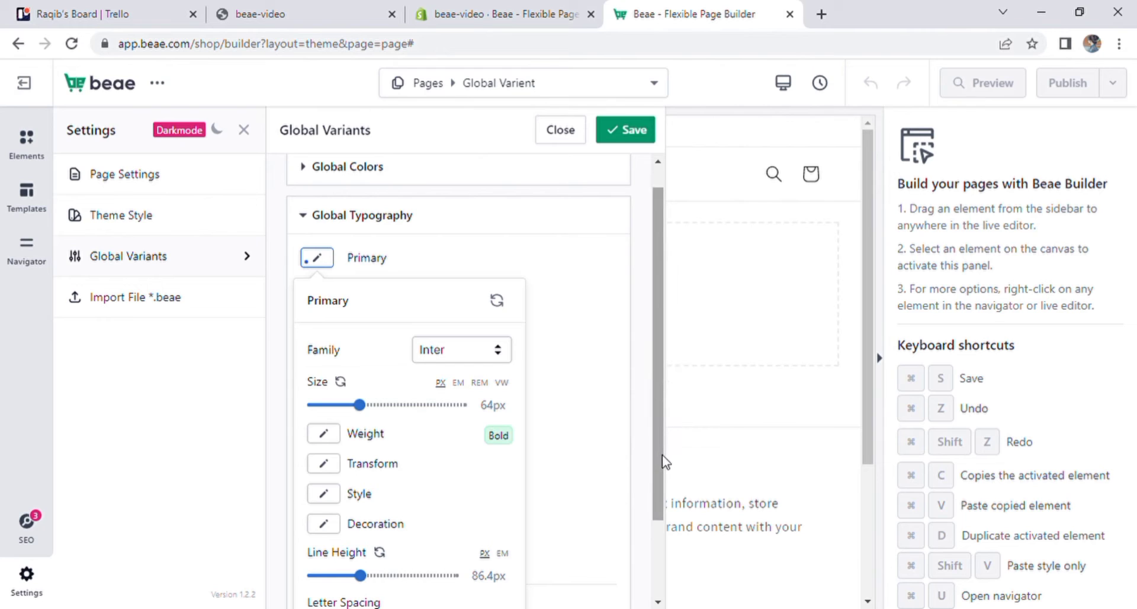
scroll(662, 503, "down", 2)
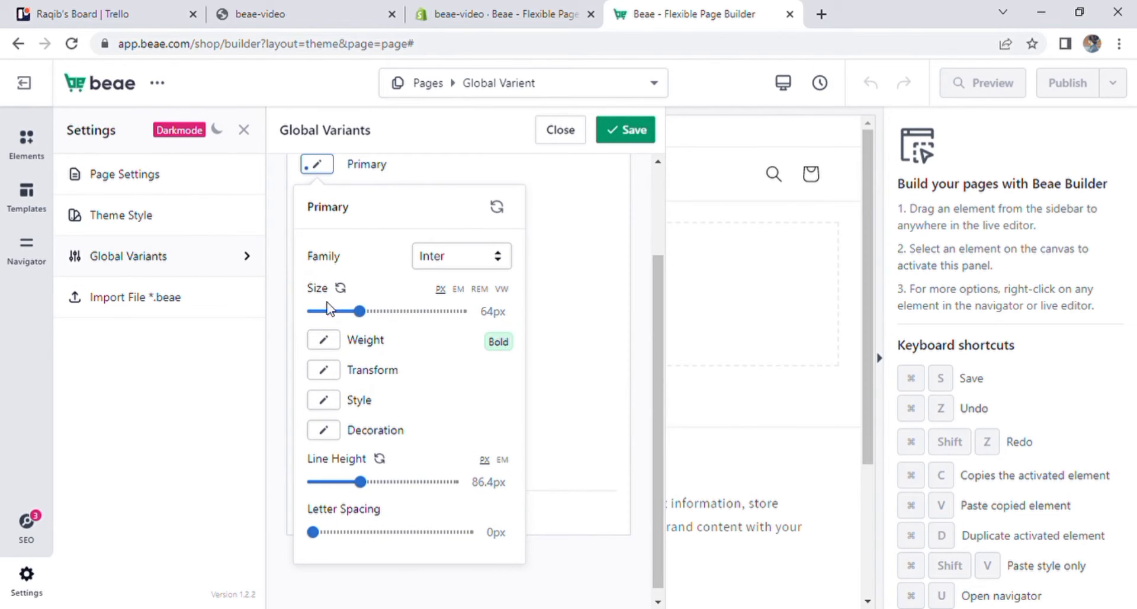
- Set the Primary typography style's font family to the Google font Noto Sans JP
left_click(502, 255)
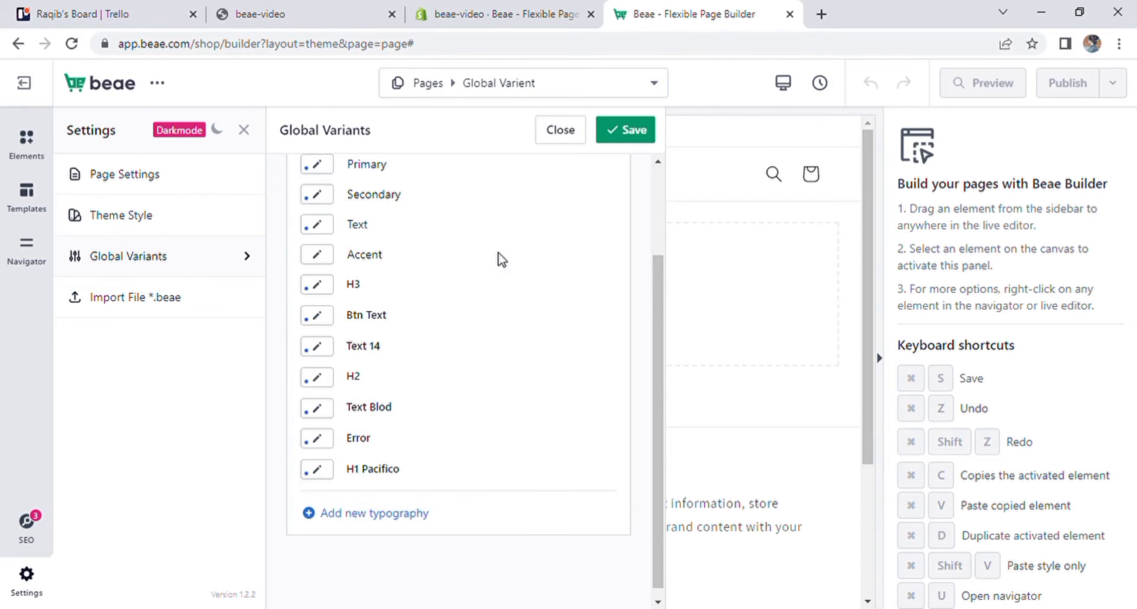
left_click(317, 164)
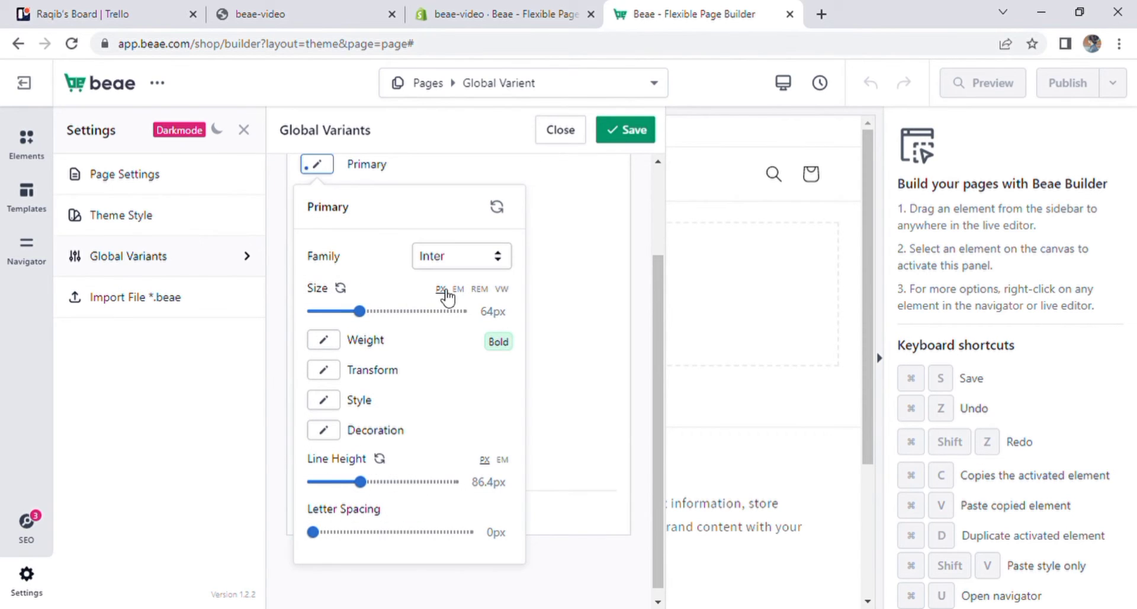
left_click(502, 258)
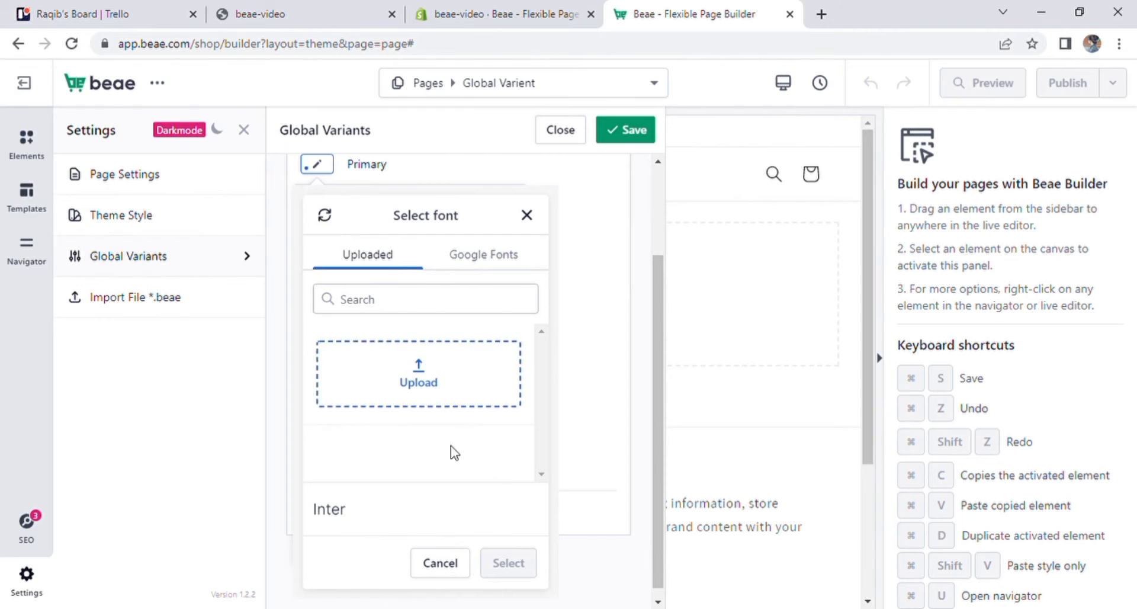
left_click(501, 261)
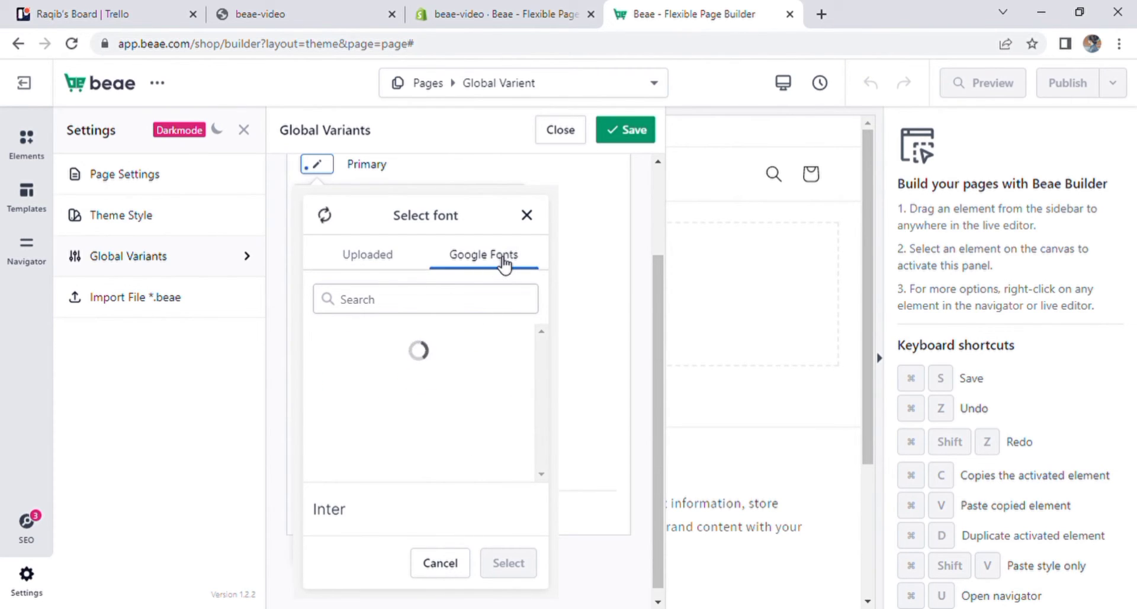
mouse_move(540, 344)
left_mouse_down()
mouse_move(539, 458)
mouse_move(536, 351)
left_mouse_up()
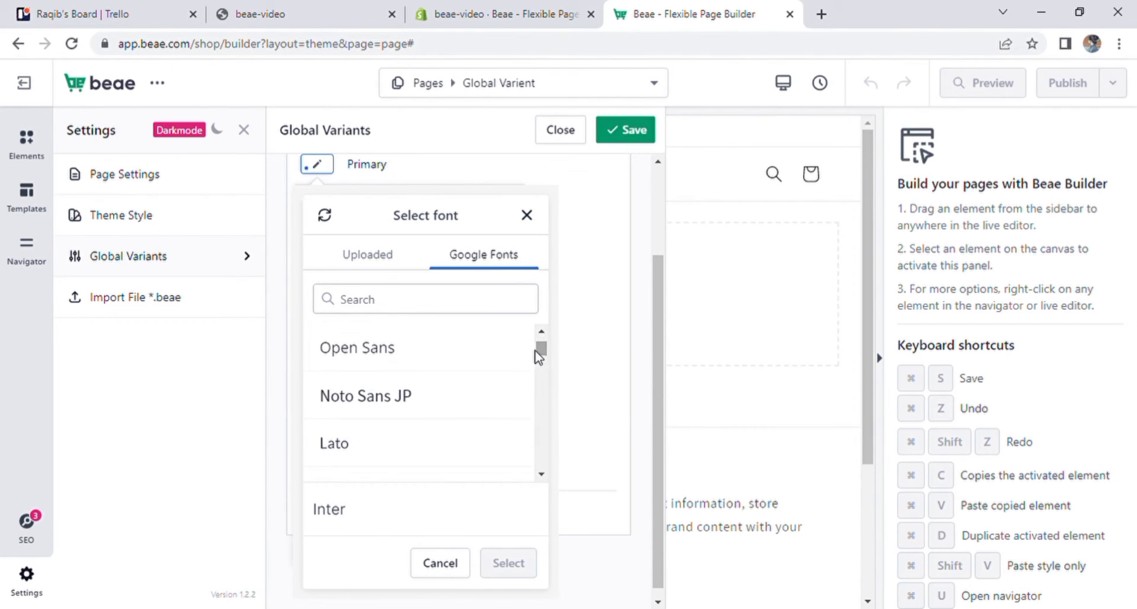
left_click(409, 398)
left_click(515, 566)
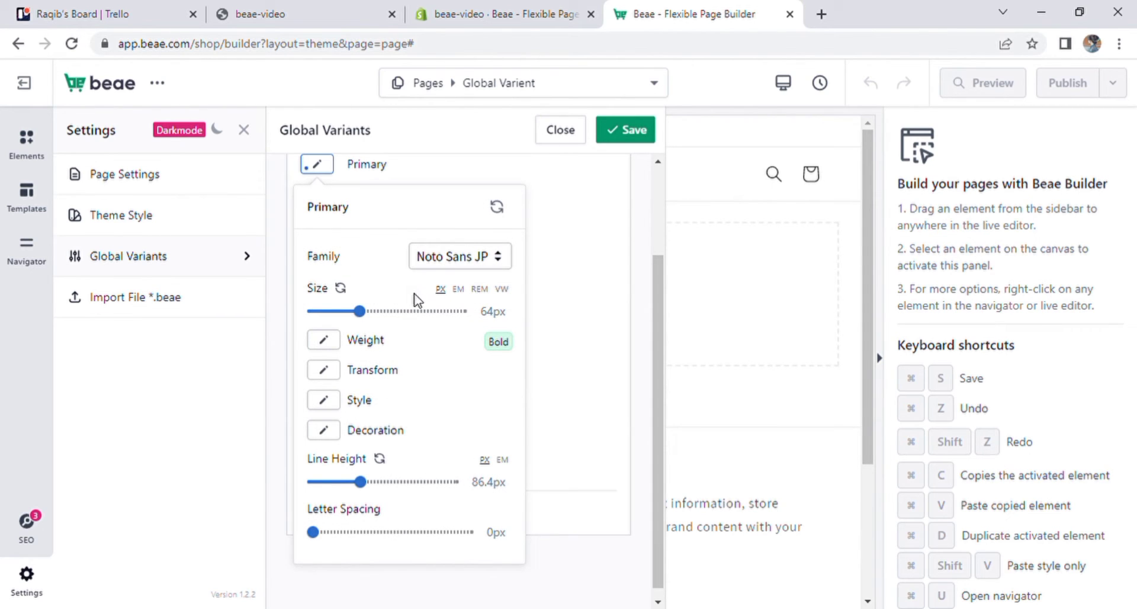
- Switch the Primary style's font size through the EM, REM and VW units and back to PX, ending at 10px
left_click(460, 289)
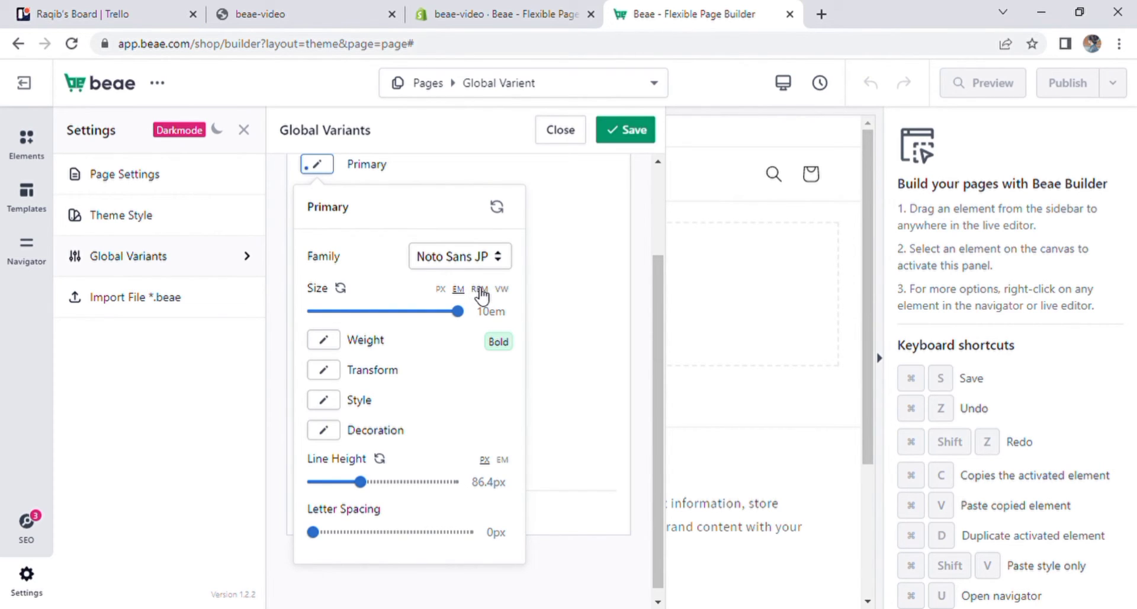
left_click(481, 291)
left_click(440, 289)
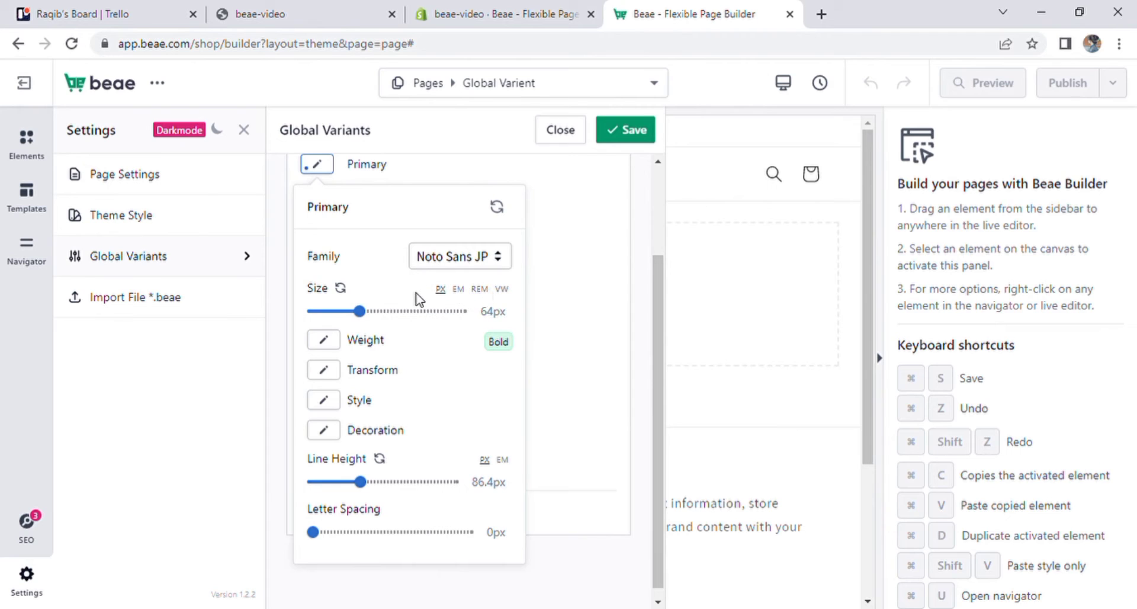
left_click(459, 289)
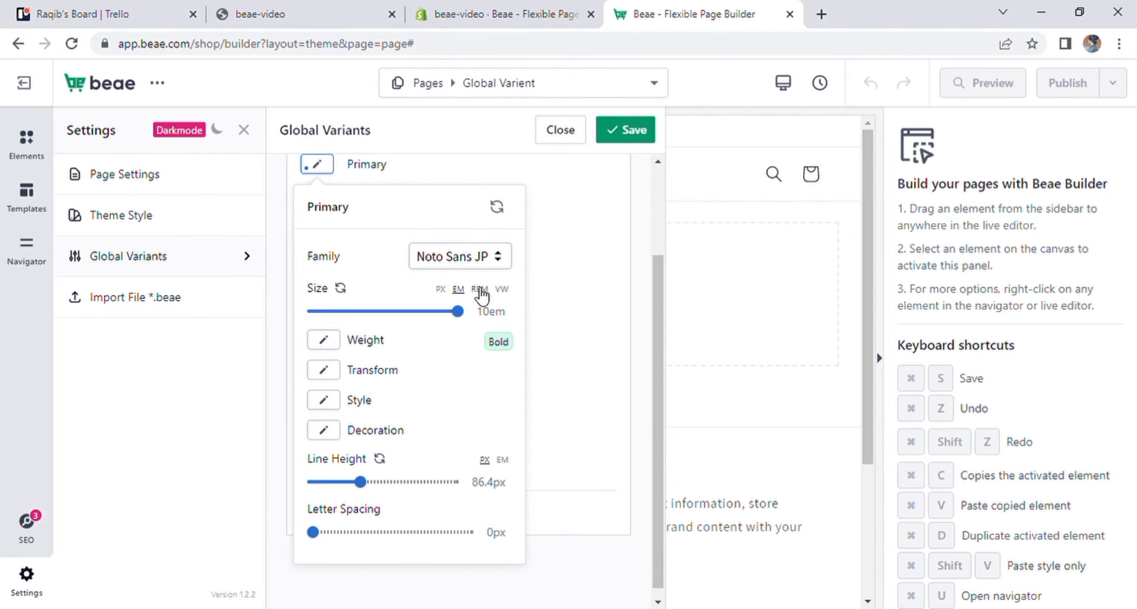
left_click(440, 290)
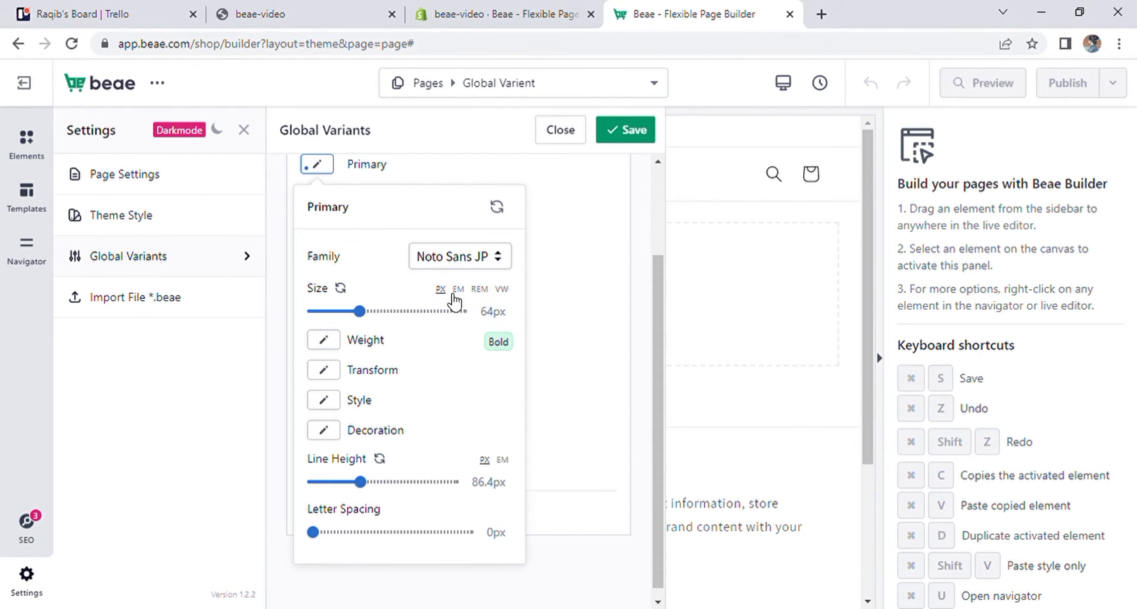
left_click(460, 290)
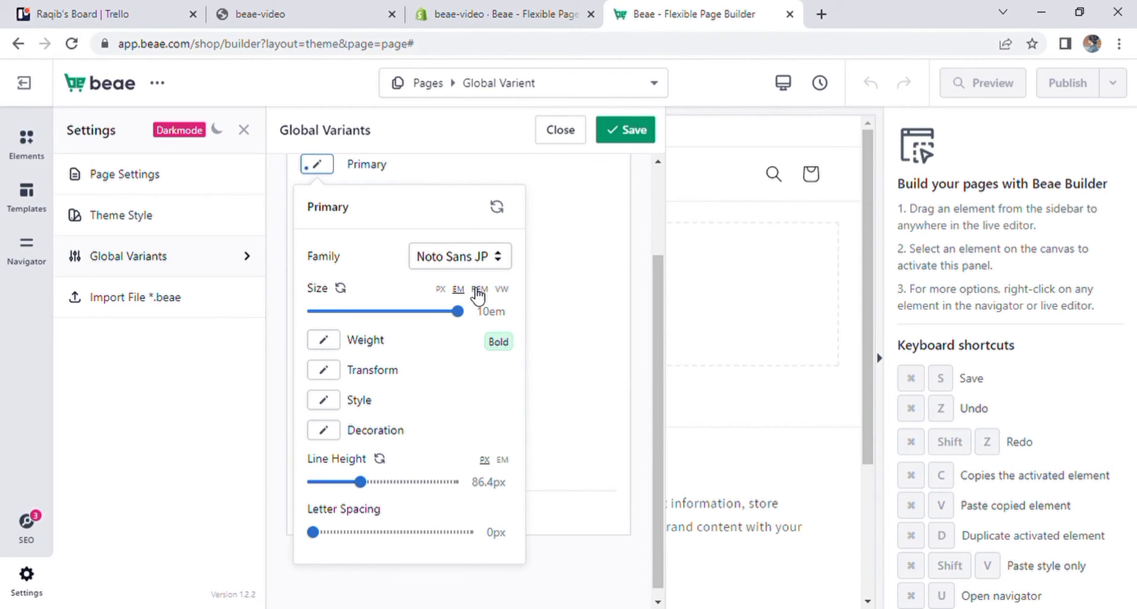
left_click(480, 290)
left_click(504, 291)
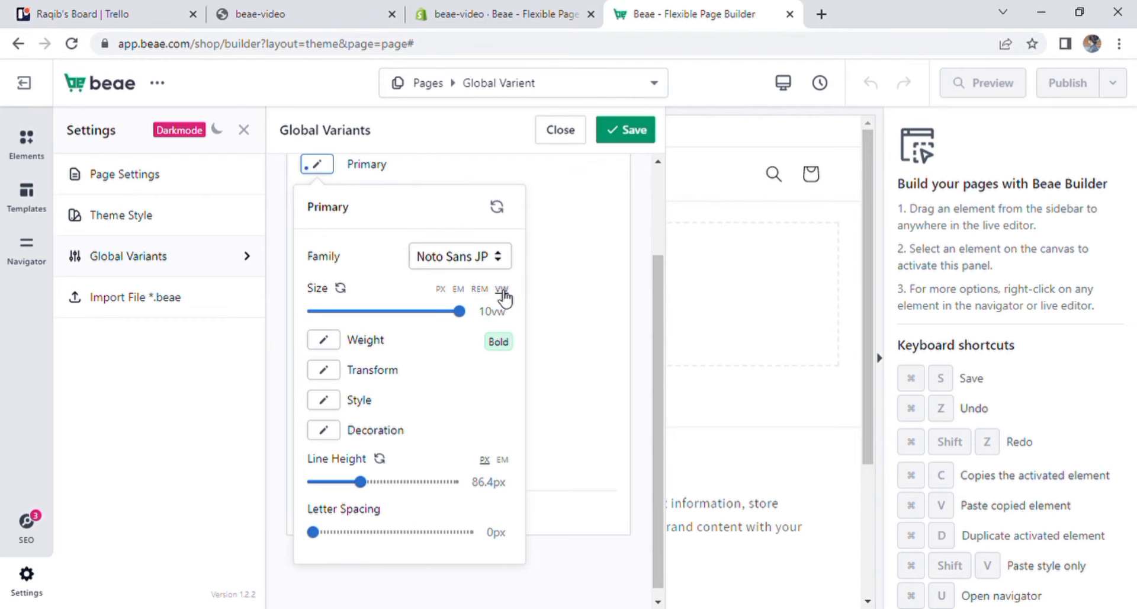
left_click(441, 290)
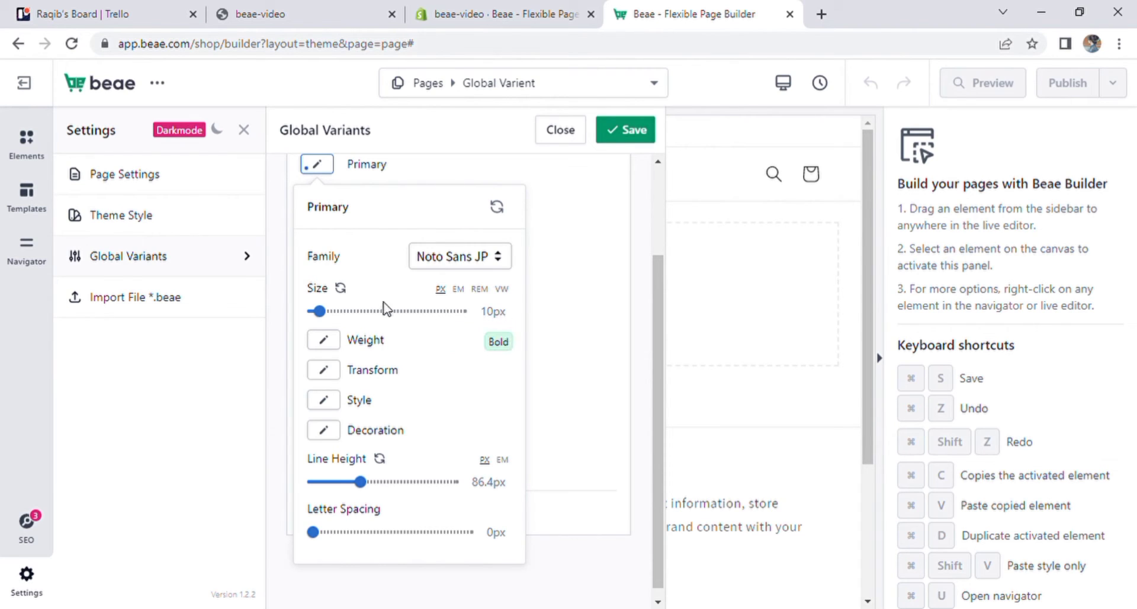
- Set the Primary style's font weight to 200 and its text transform to Uppercase
left_click(339, 345)
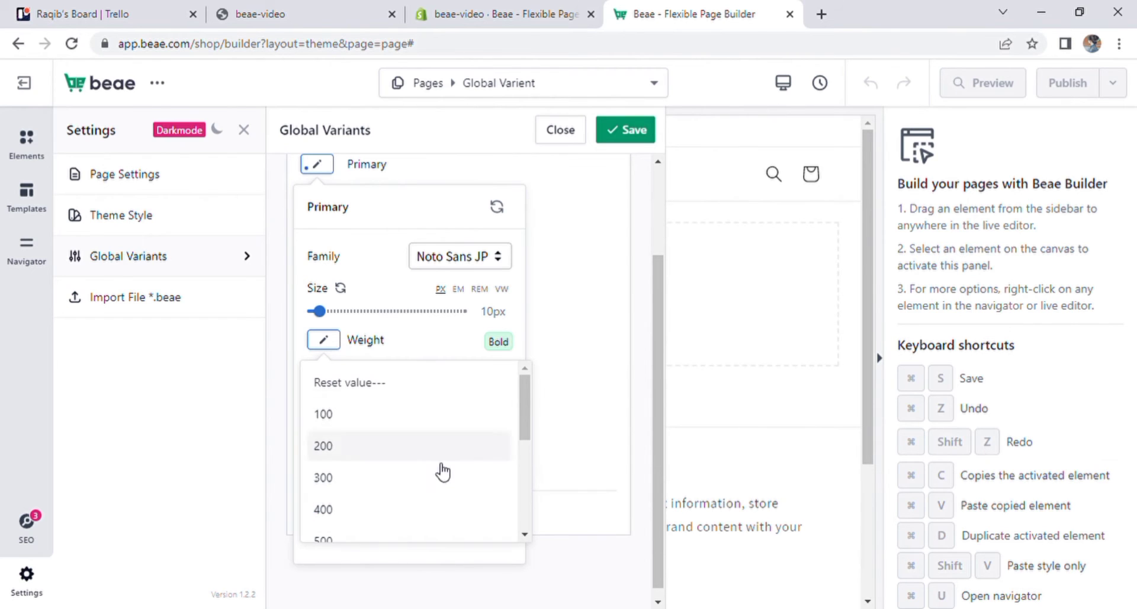
left_click(446, 445)
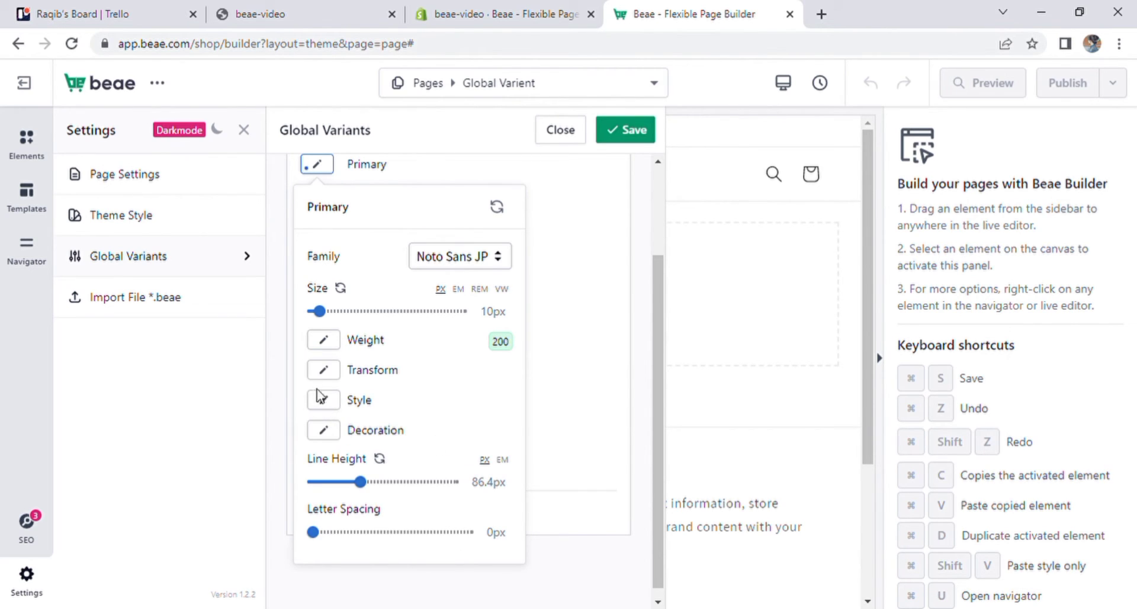
left_click(325, 372)
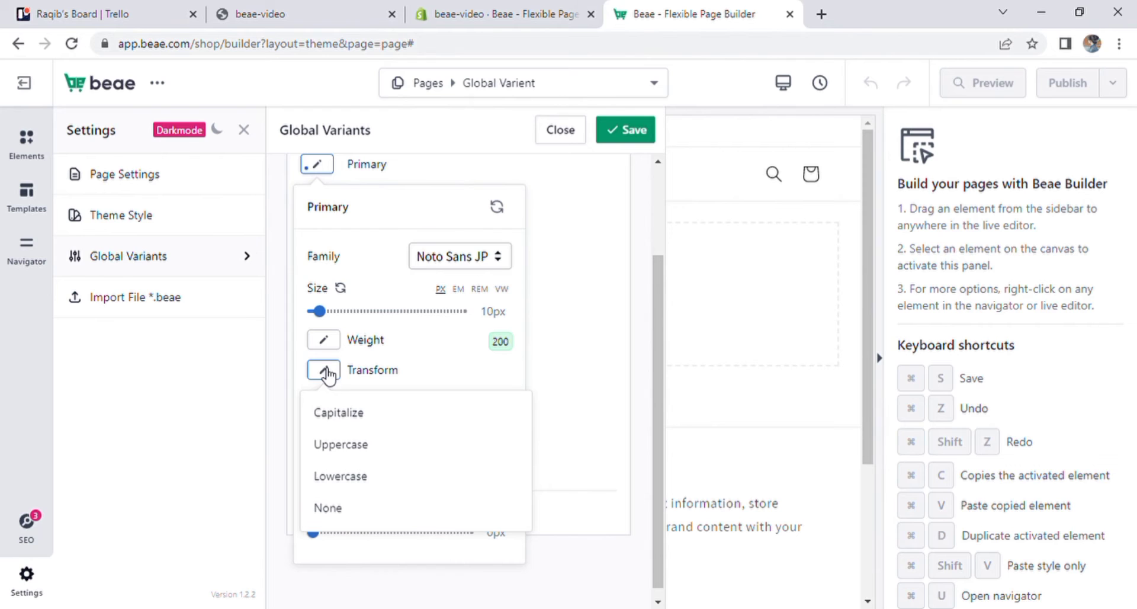
left_click(368, 453)
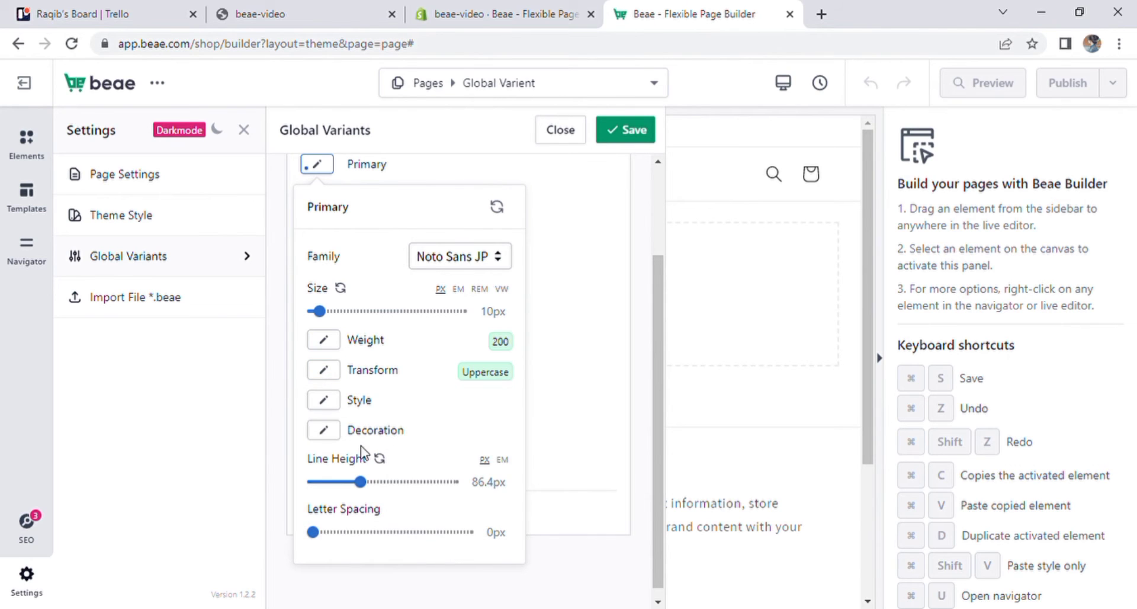
- Set the Primary style's font style to Normal and its decoration to Underline, closing its settings
left_click(326, 407)
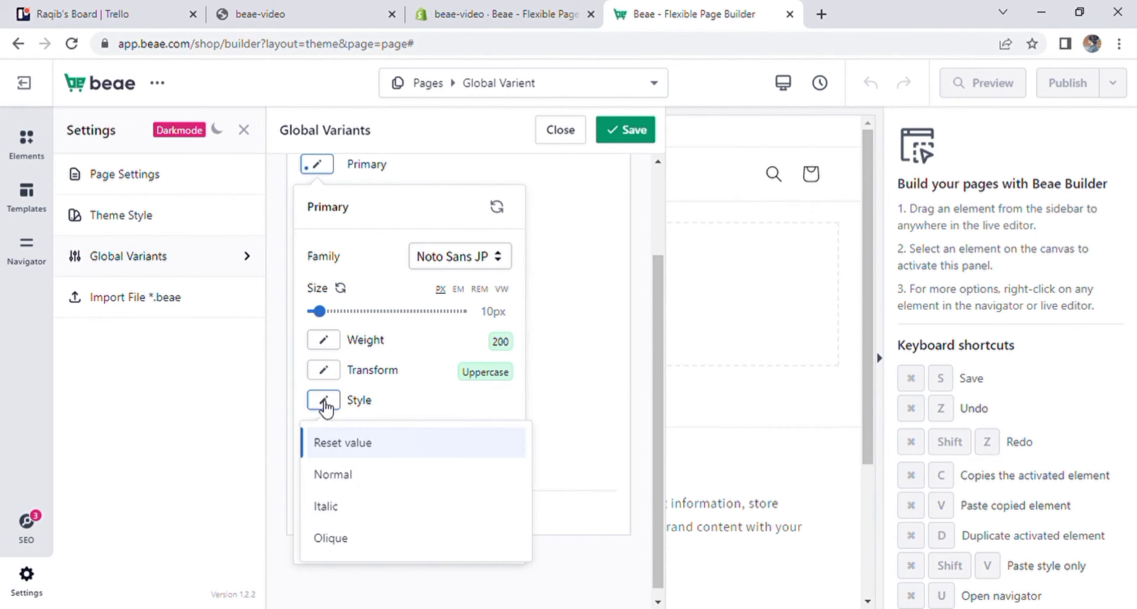
left_click(361, 481)
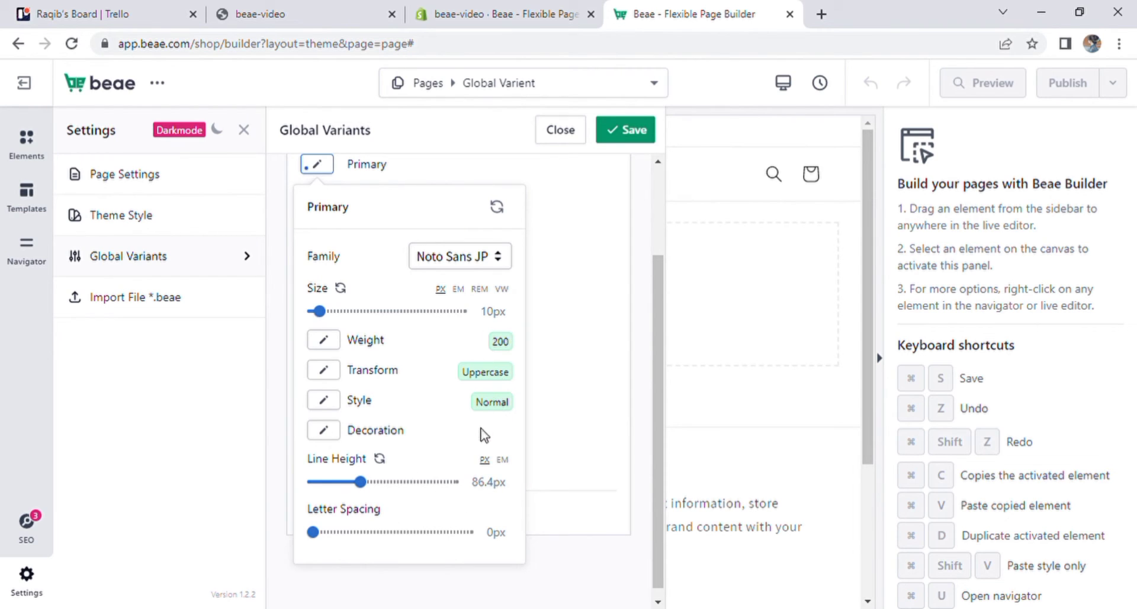
left_click(327, 432)
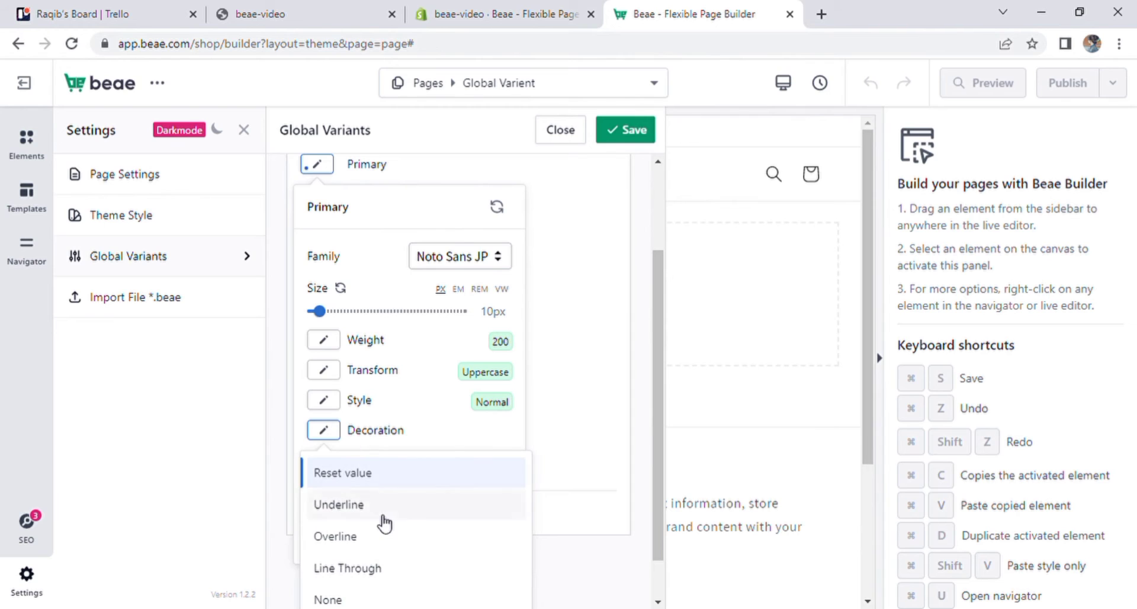
left_click(381, 507)
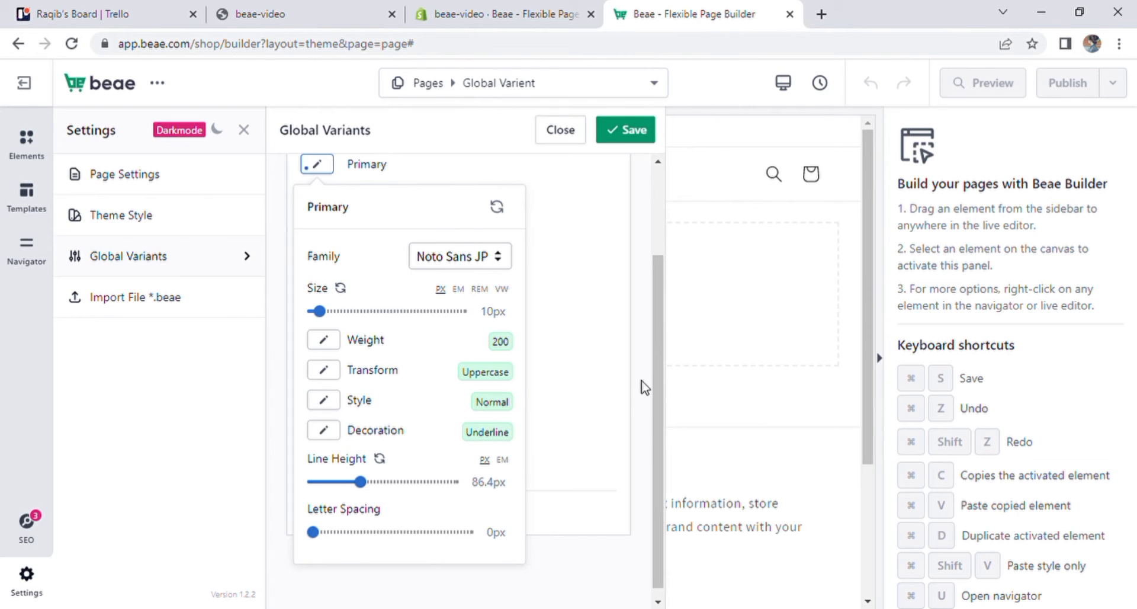
left_click(563, 391)
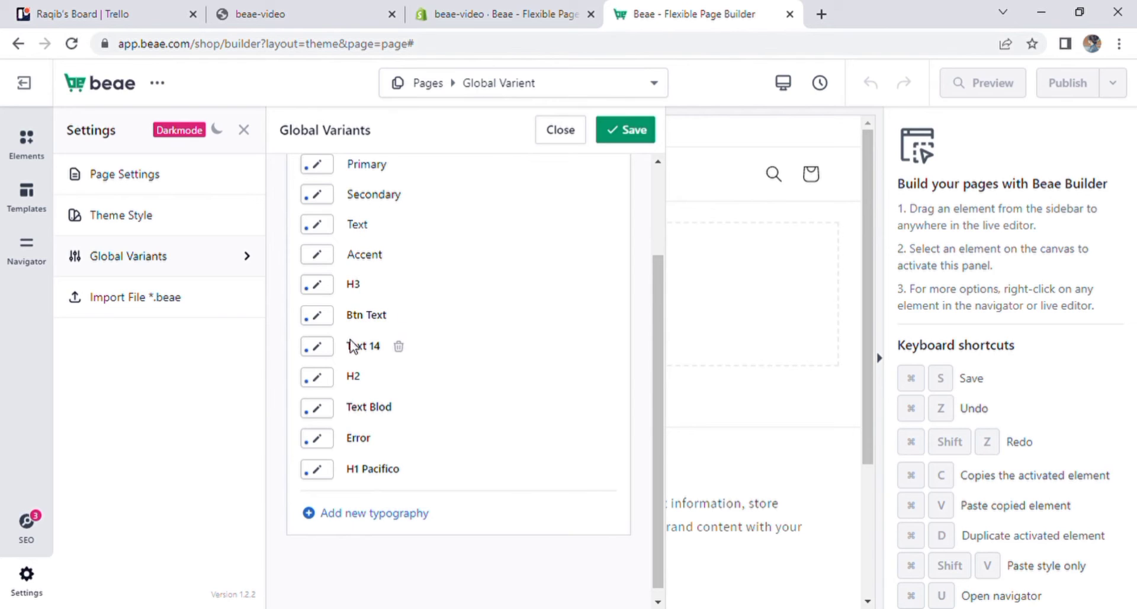
- Add a new global typography style and set its font family to the Google font Roboto Condensed
scroll(352, 414, "down", 1)
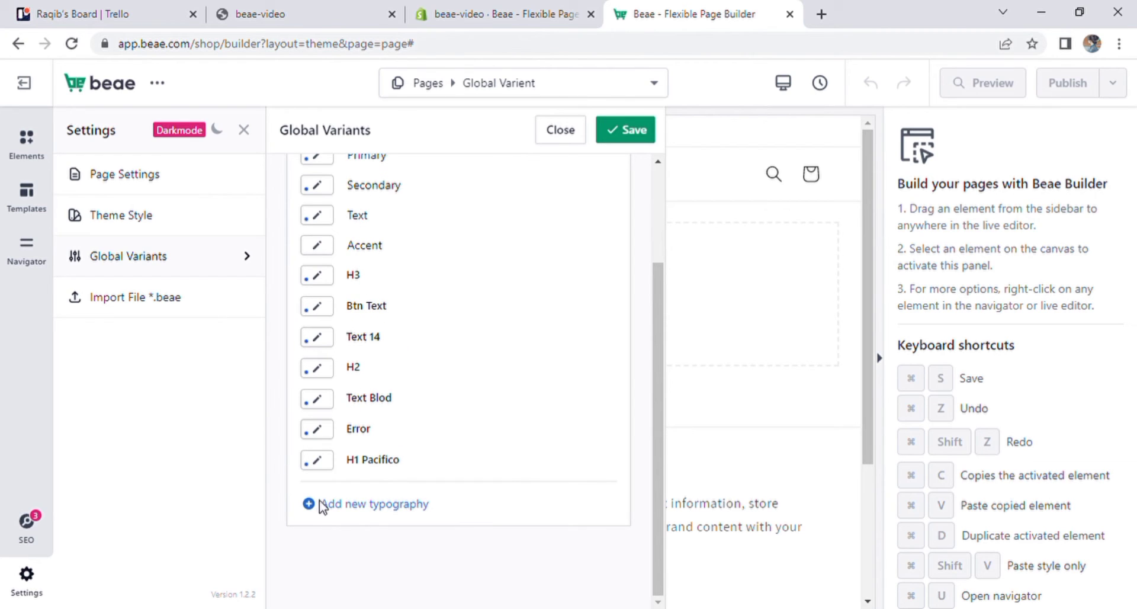
left_click(349, 504)
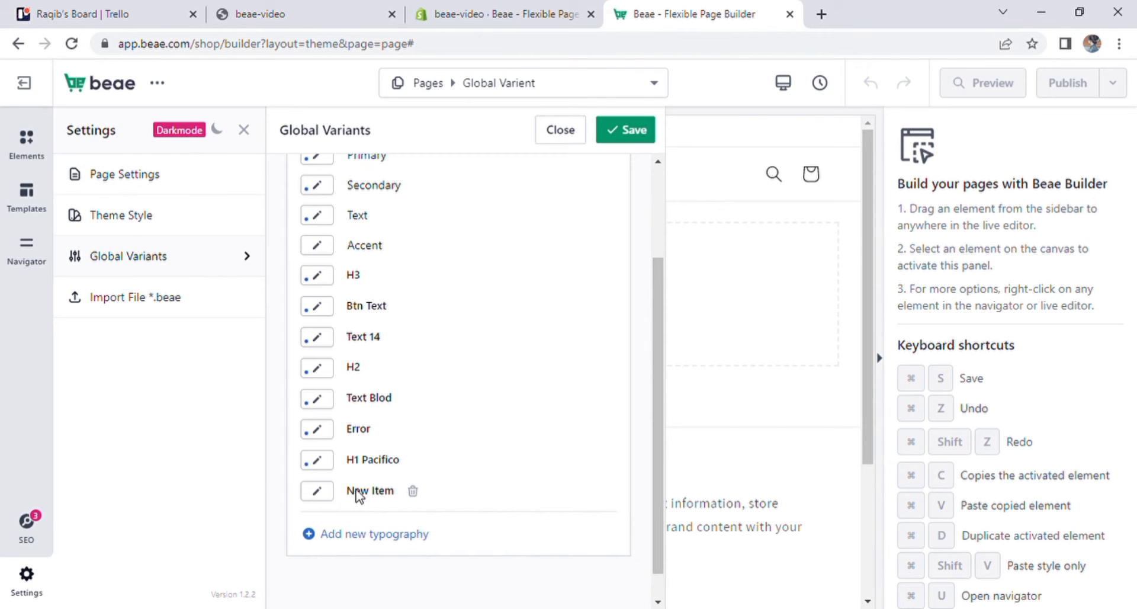
left_click(318, 493)
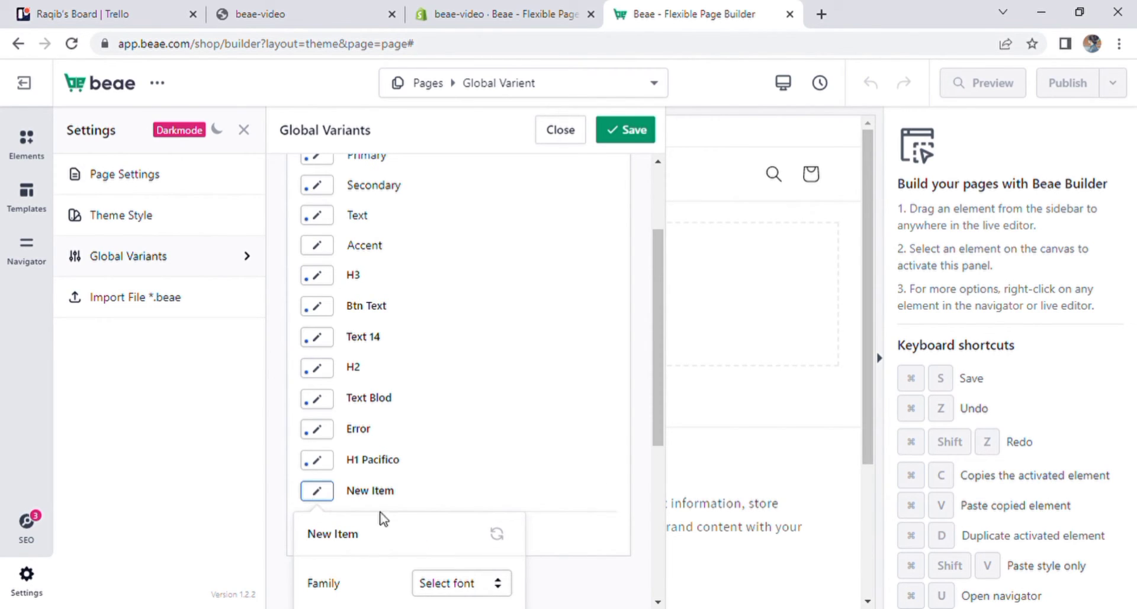
left_click_drag(664, 442, 668, 595)
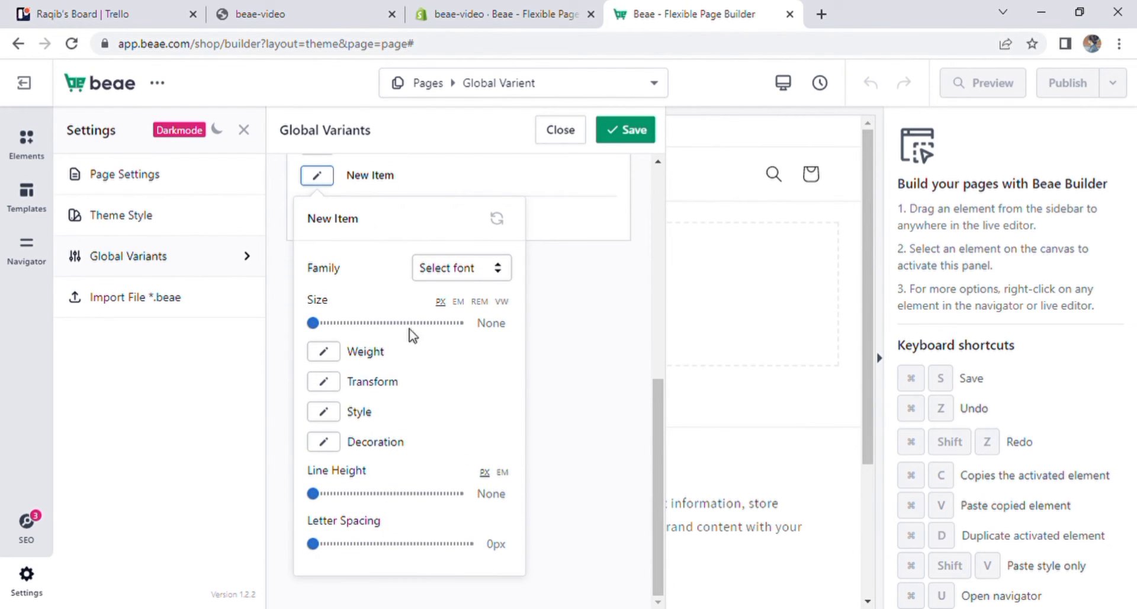
left_click(505, 272)
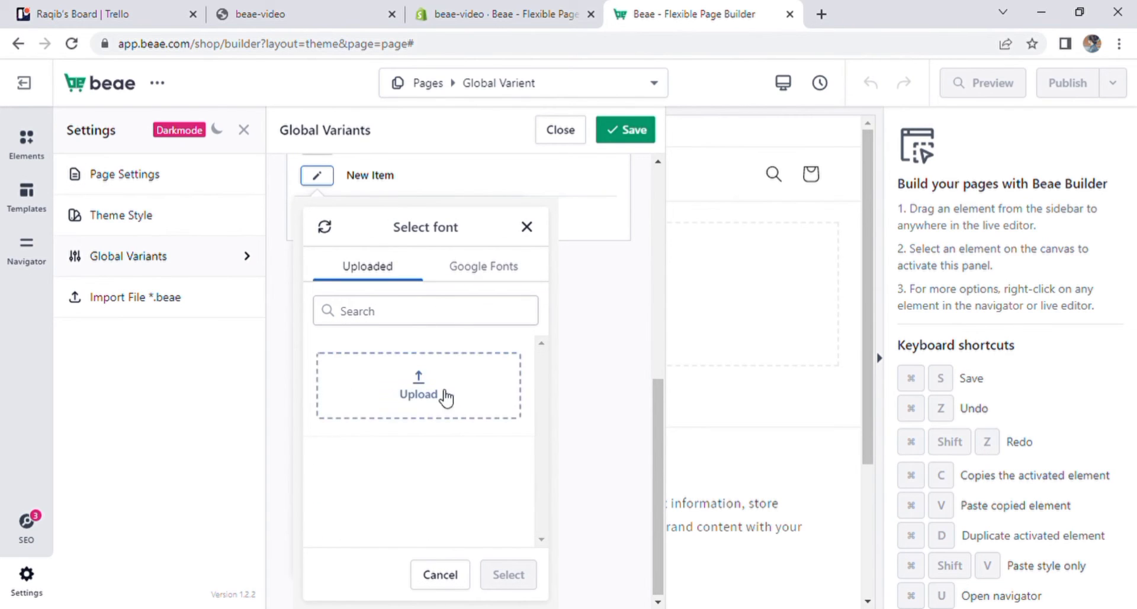
left_click(480, 274)
scroll(401, 372, "down", 5)
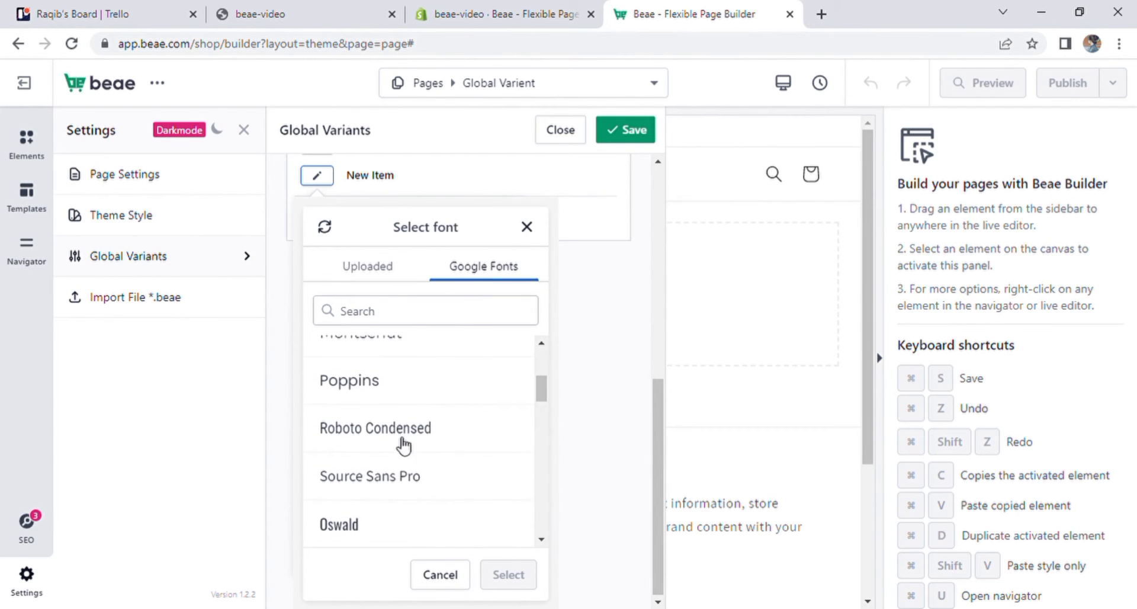
left_click(400, 433)
left_click(508, 575)
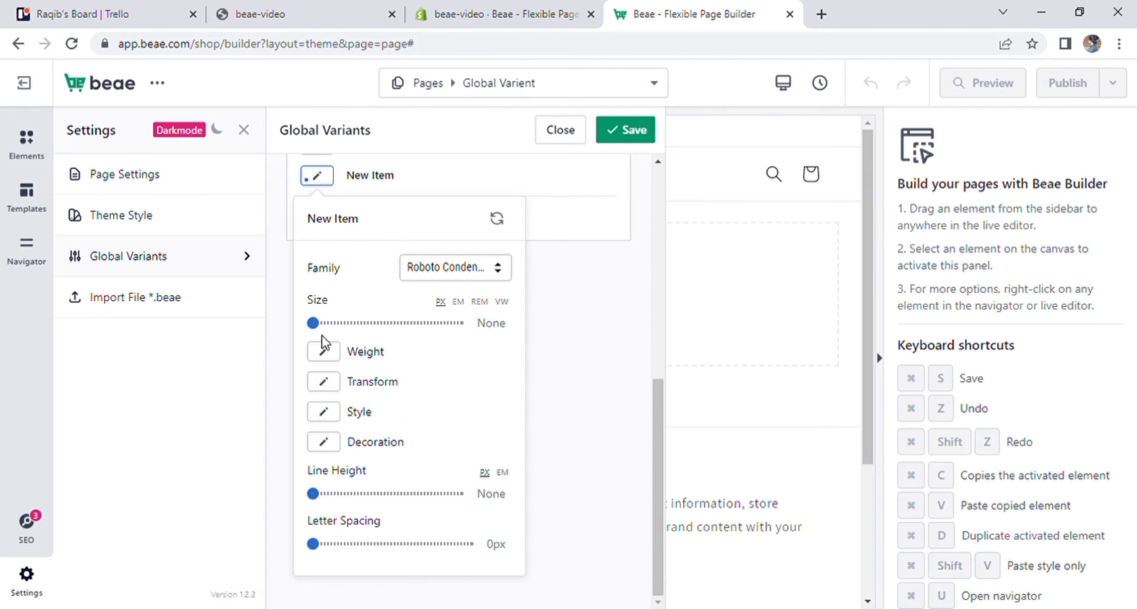
- Set the new typography style's font size to 34px and its weight to 200
left_click_drag(314, 324, 348, 331)
left_click(329, 355)
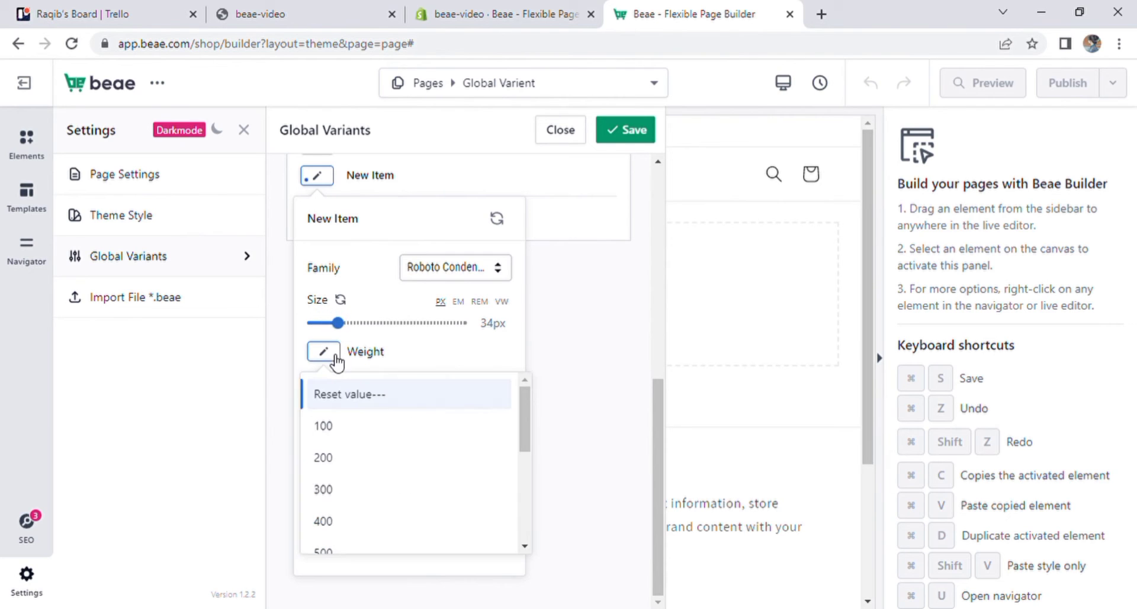
left_click(330, 459)
- Set the new typography style's text transform to Uppercase and its font style to Italic
left_click(334, 389)
left_click(350, 463)
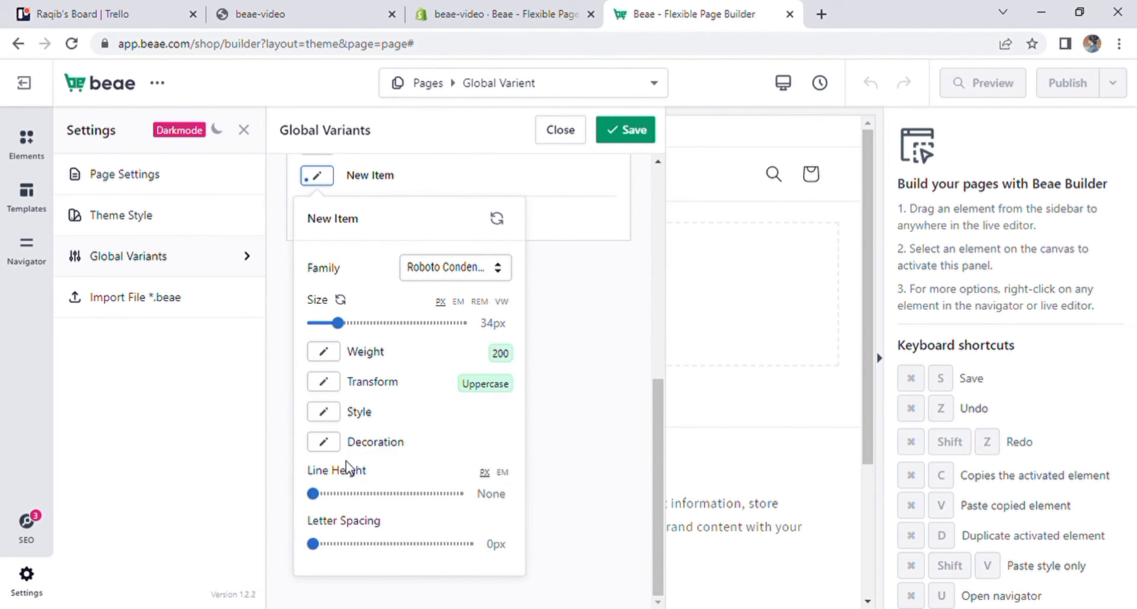
left_click(327, 417)
left_click(342, 530)
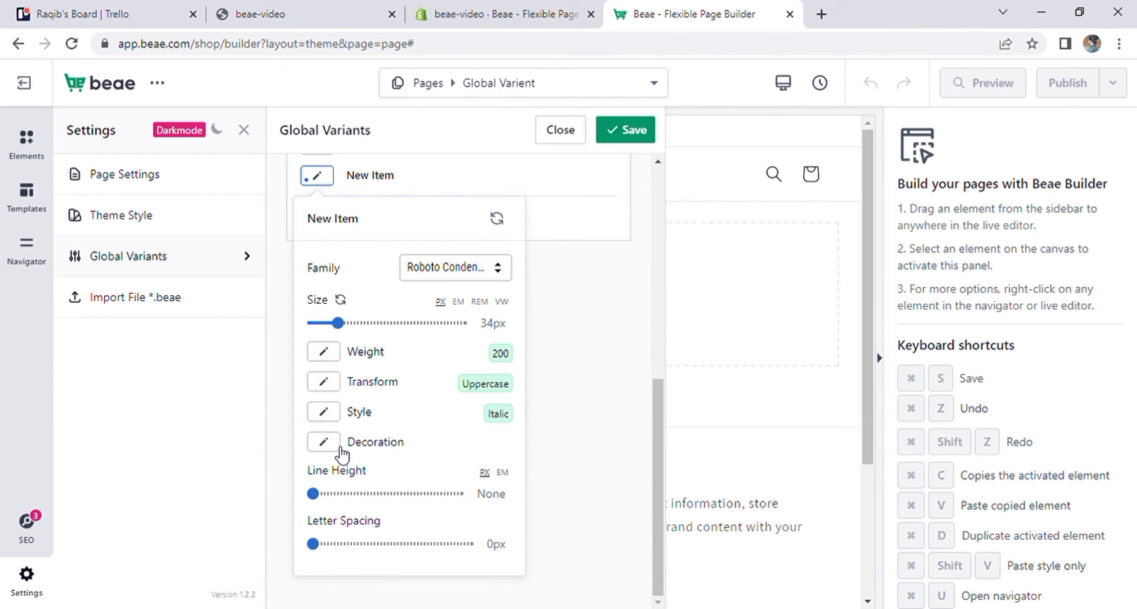
- Set the new typography style's decoration to Underline and its line height to 26px
left_click(338, 449)
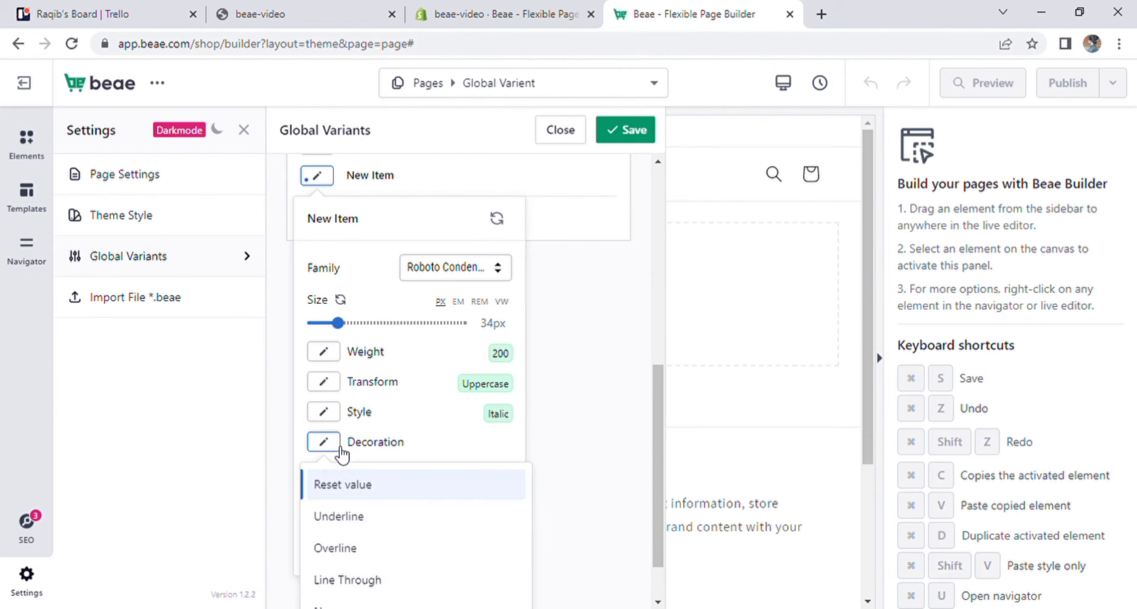
left_click(363, 513)
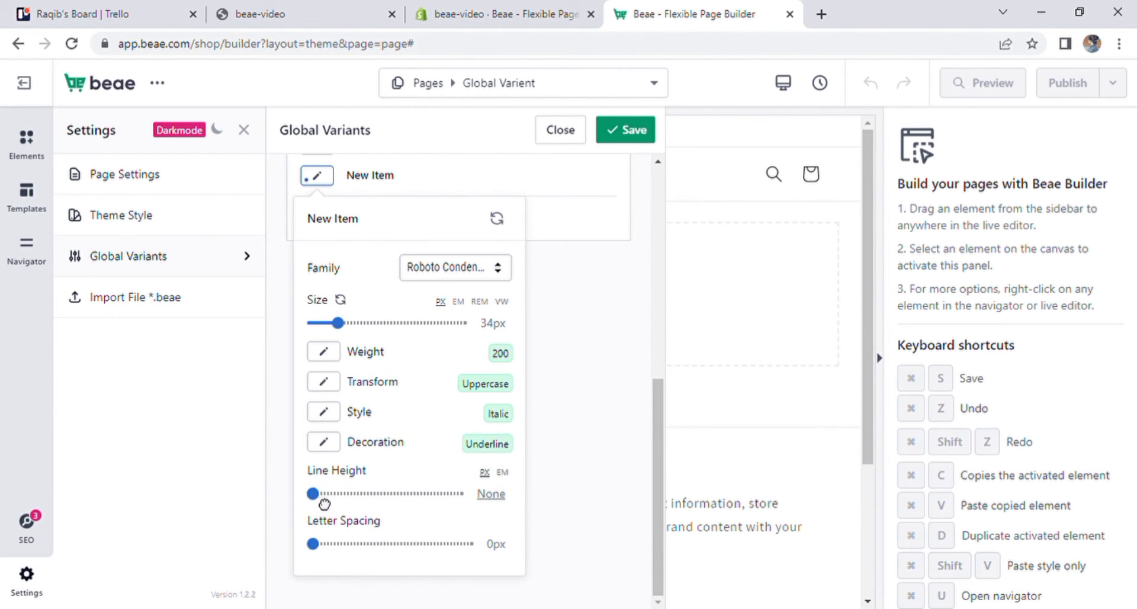
left_click_drag(314, 495, 332, 498)
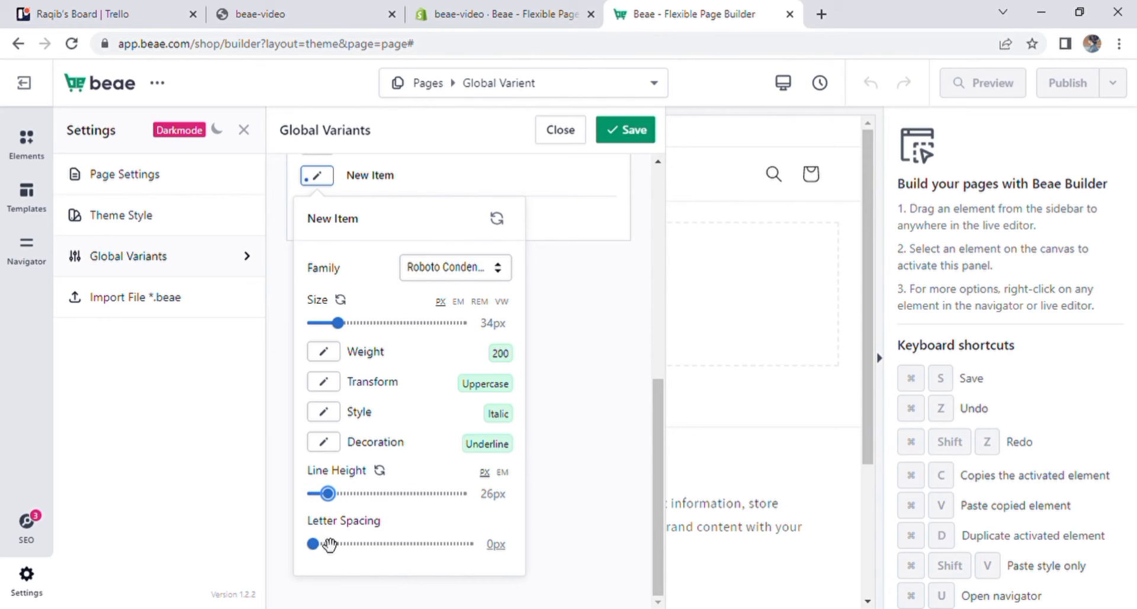
- Set the new typography style's letter spacing to -8.5px
left_click_drag(319, 544, 330, 547)
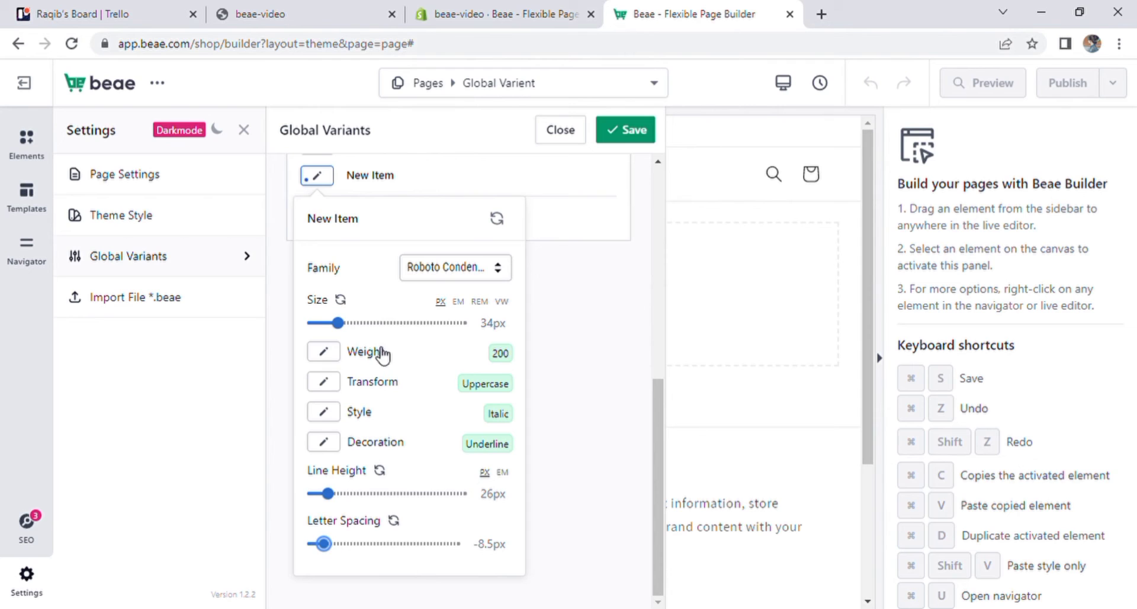
left_click(559, 289)
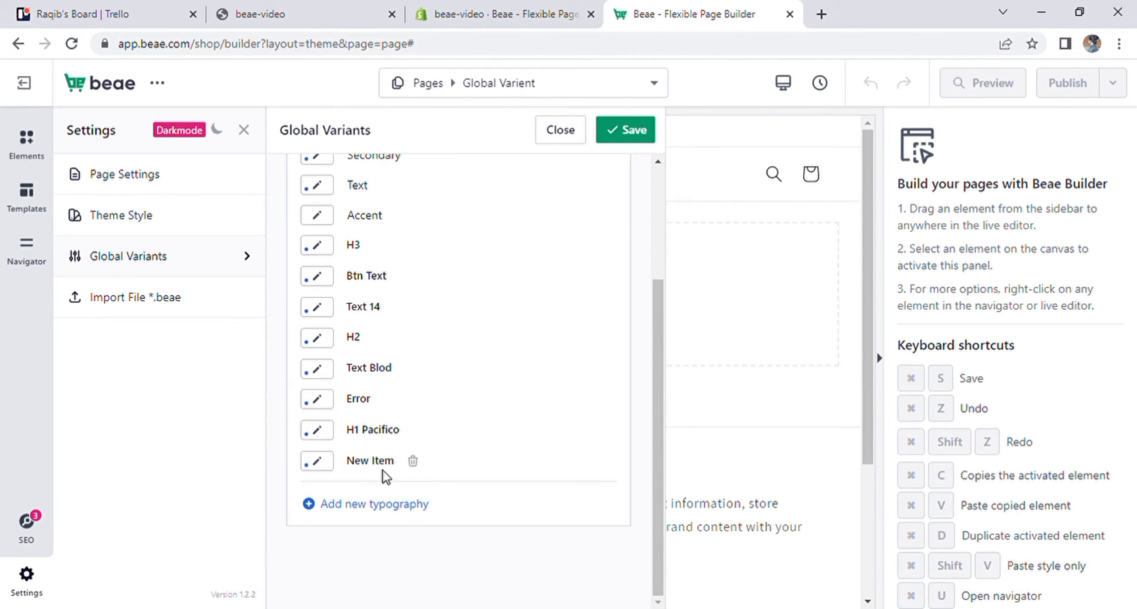
- Rename the new typography style to "New typ", then save and close the global variants
left_click(393, 464)
key("BackSpace")
key("BackSpace")
key("BackSpace")
key("BackSpace")
key("BackSpace")
key("BackSpace")
key("BackSpace")
key("BackSpace")
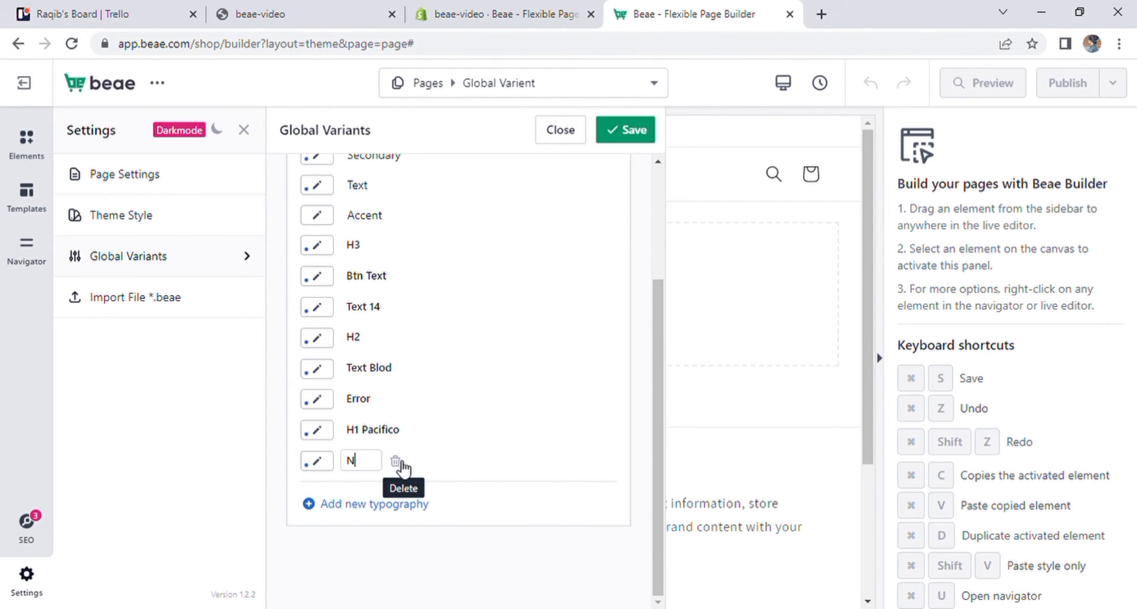
type("New typ")
key("Return")
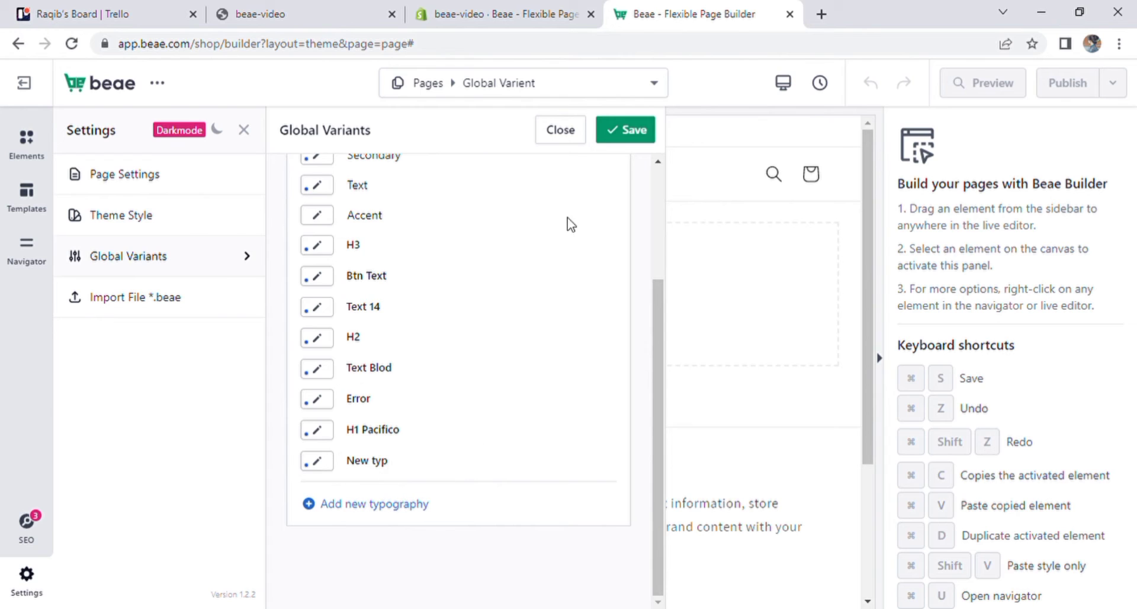
left_click(633, 135)
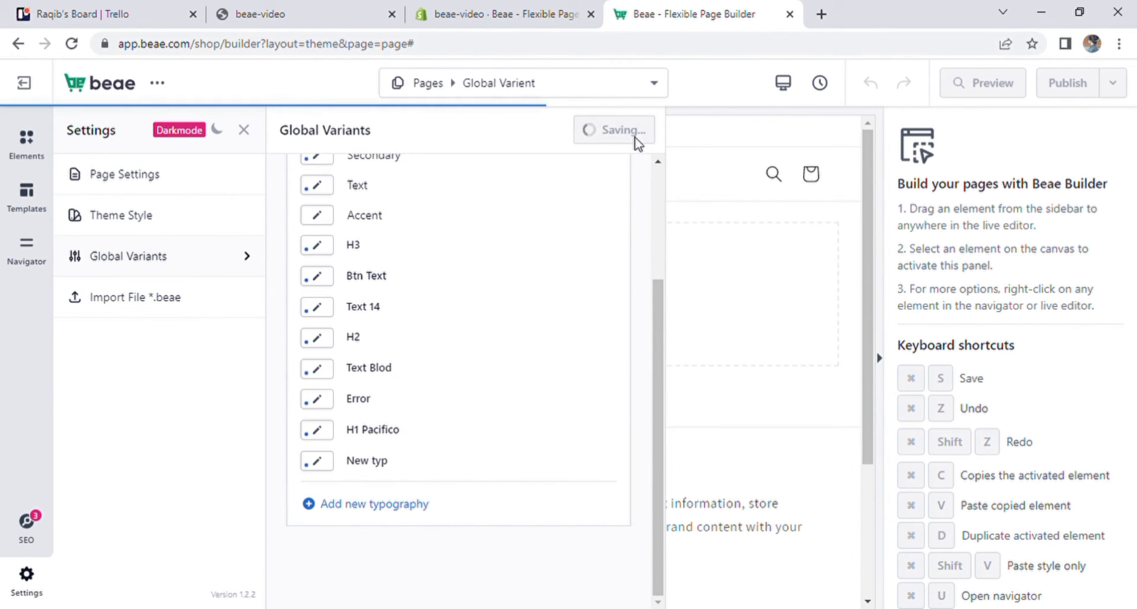
left_click(563, 131)
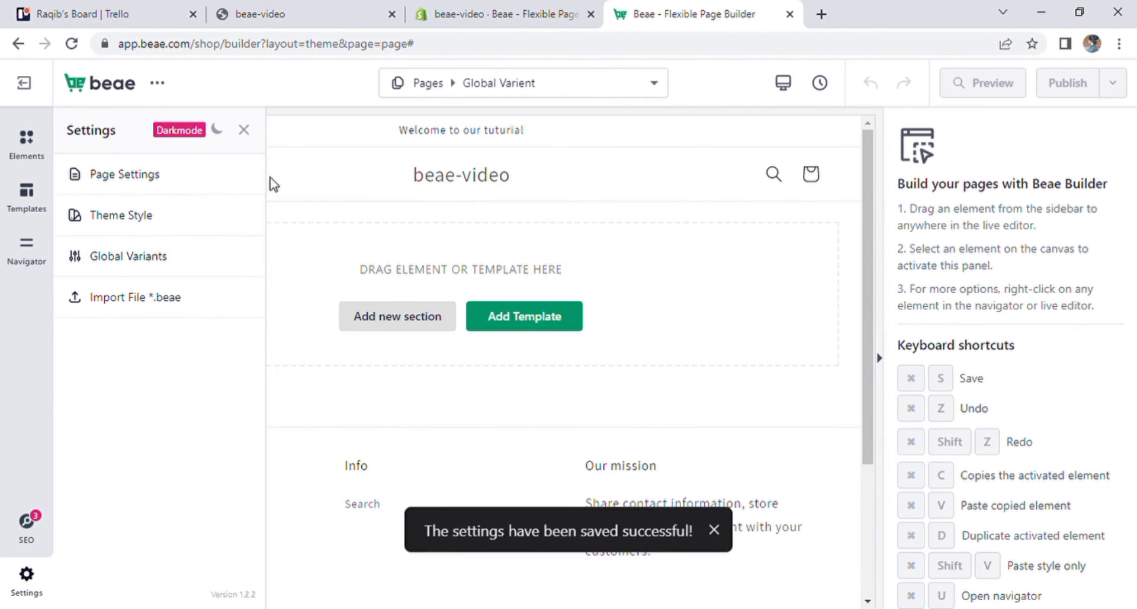
- Insert the Slider 21 section template into the empty page area and select its heading
left_click(29, 210)
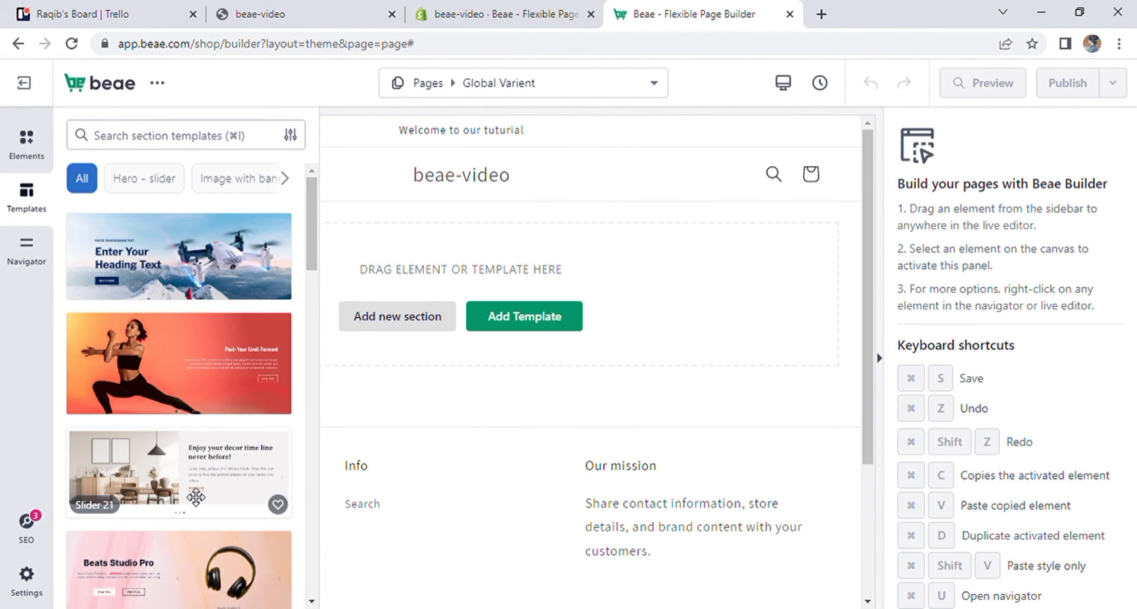
left_click_drag(200, 496, 554, 268)
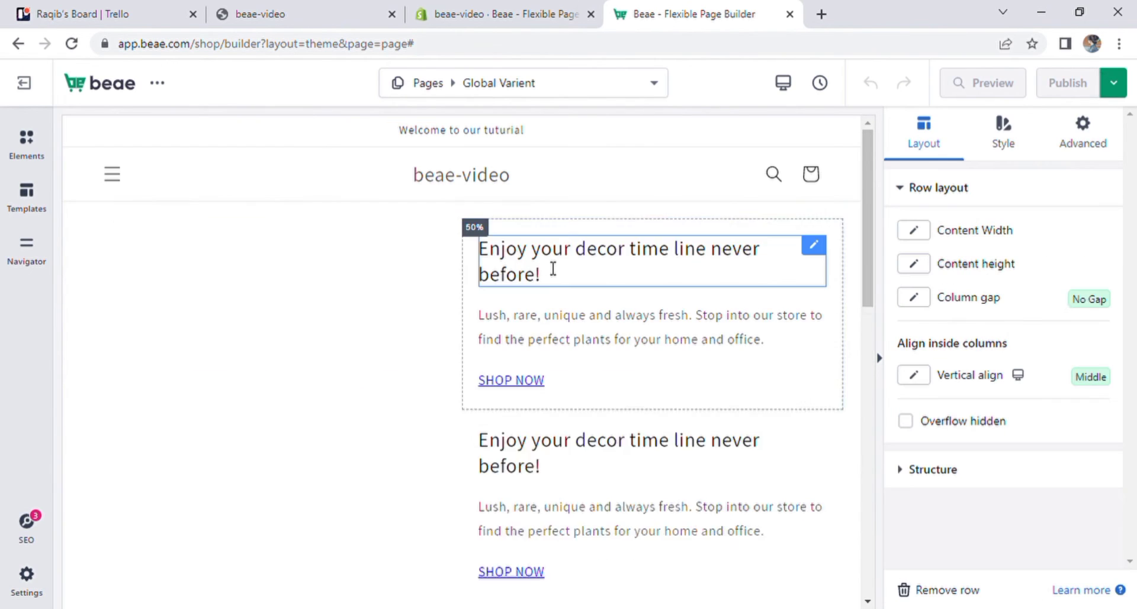
left_click(747, 294)
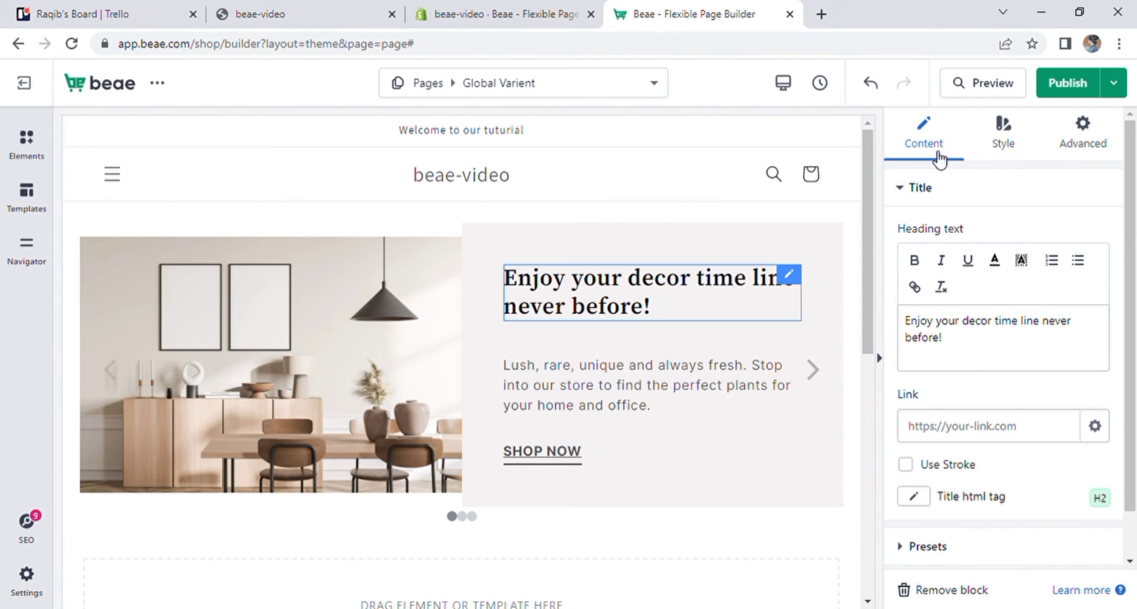
- Try the global colors pink, Yellow and Baby Pink on the slider heading's text, settling on the global color blue
left_click(907, 190)
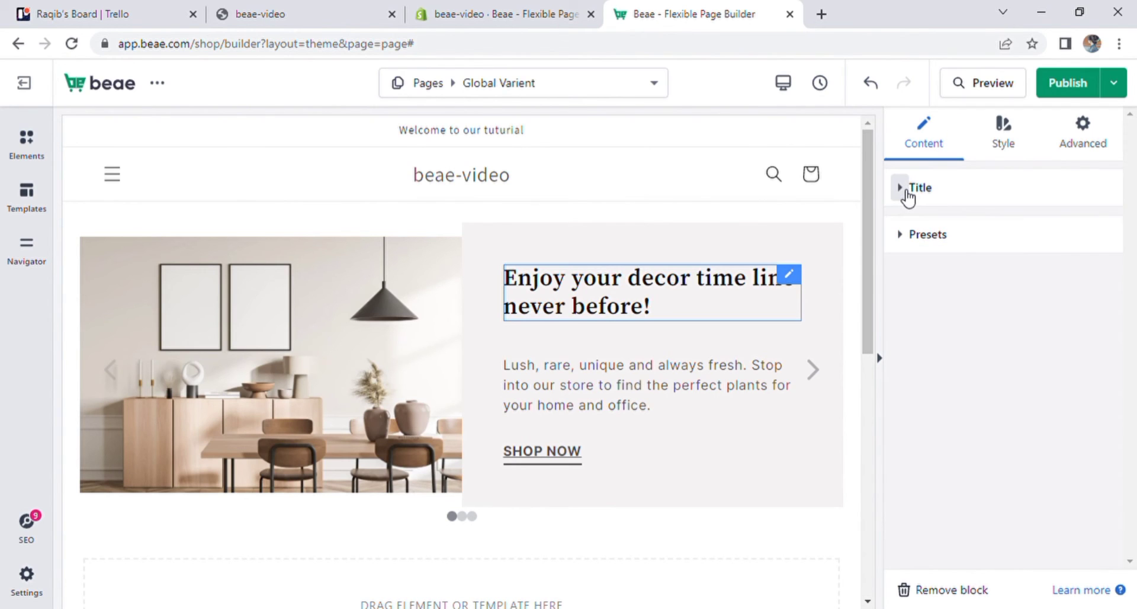
left_click(1018, 132)
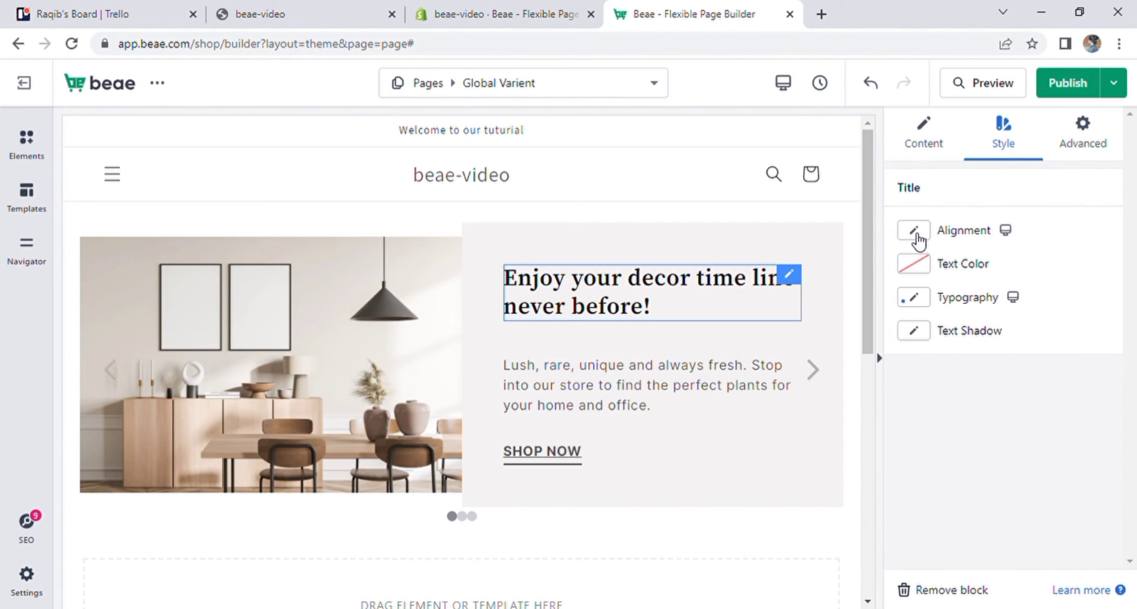
left_click(918, 273)
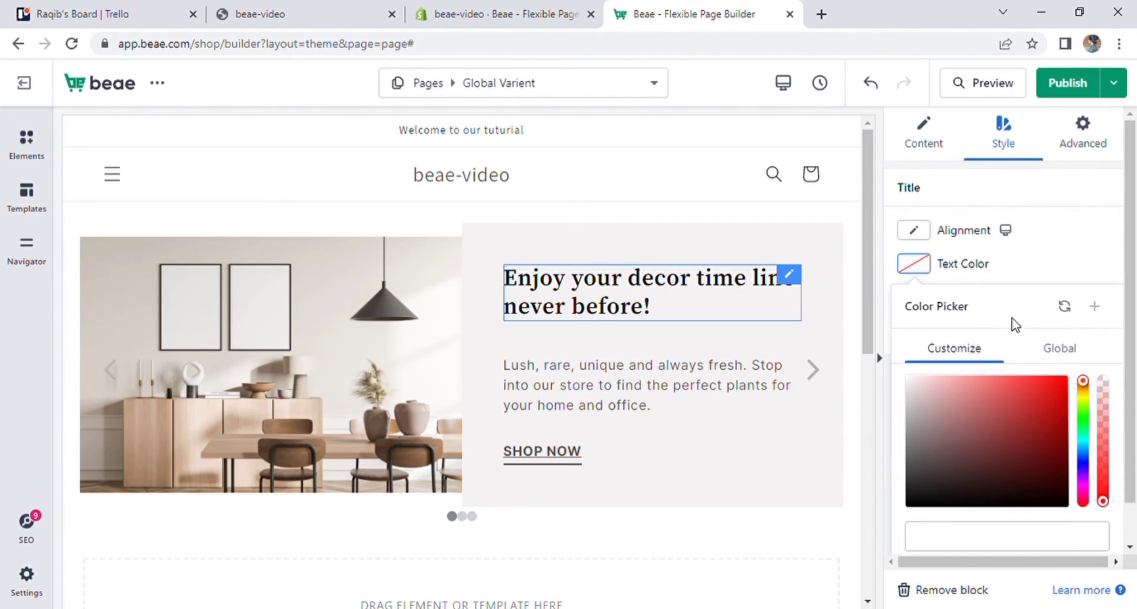
scroll(1124, 252, "down", 2)
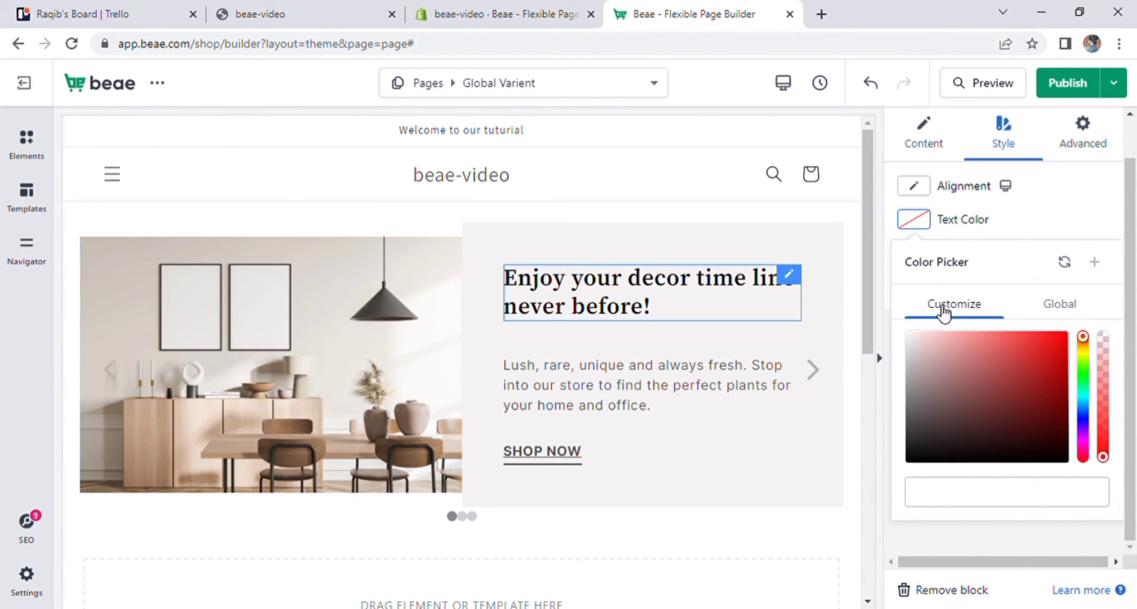
scroll(916, 267, "up", 2)
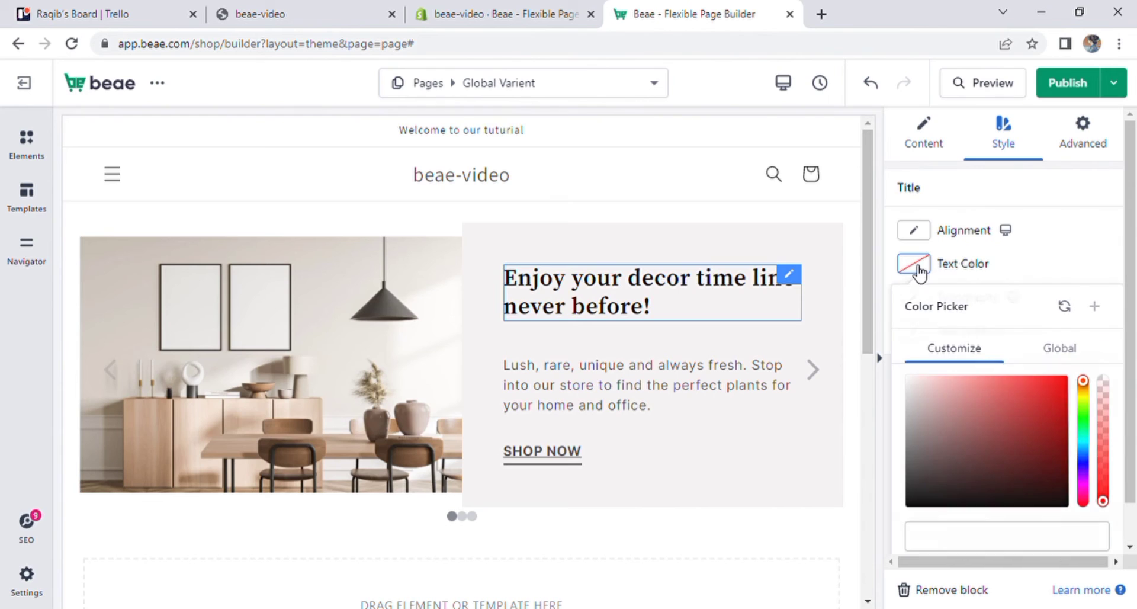
left_click(1060, 349)
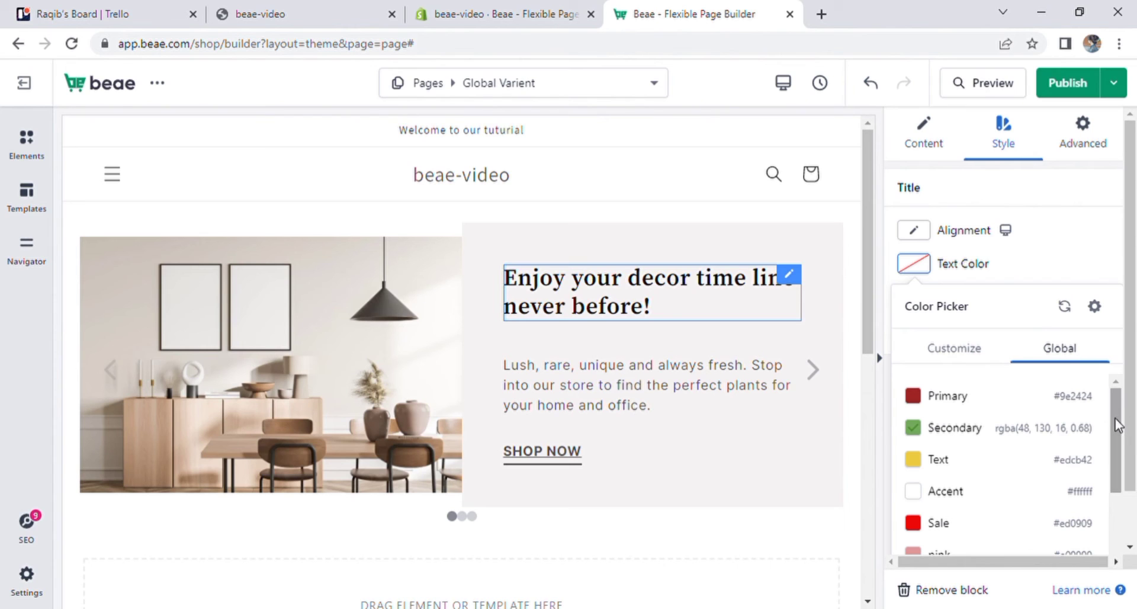
scroll(1116, 439, "down", 3)
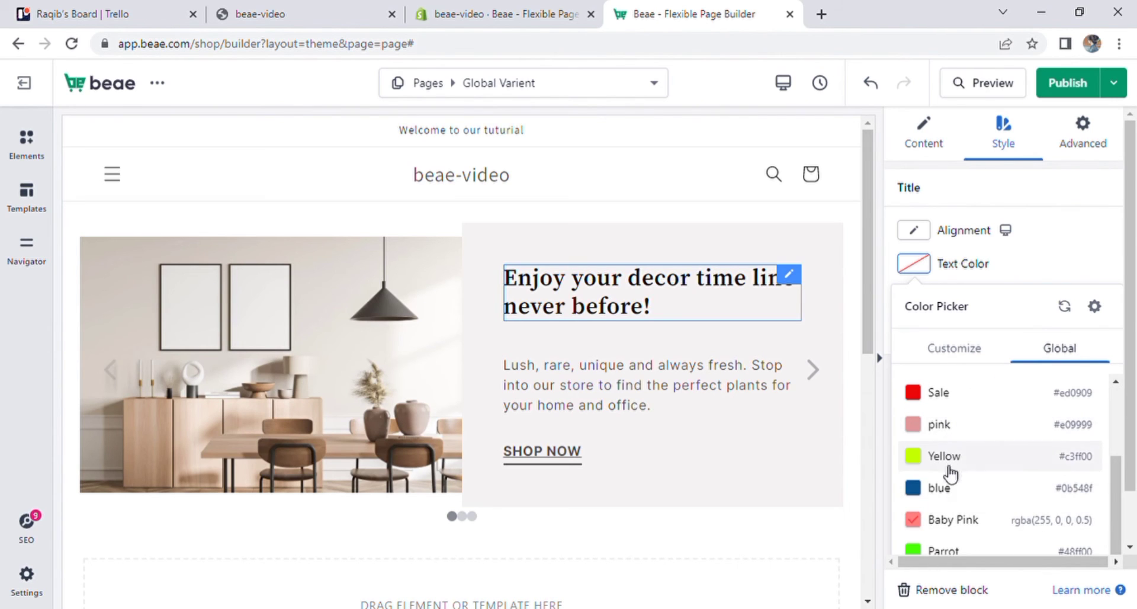
left_click(947, 437)
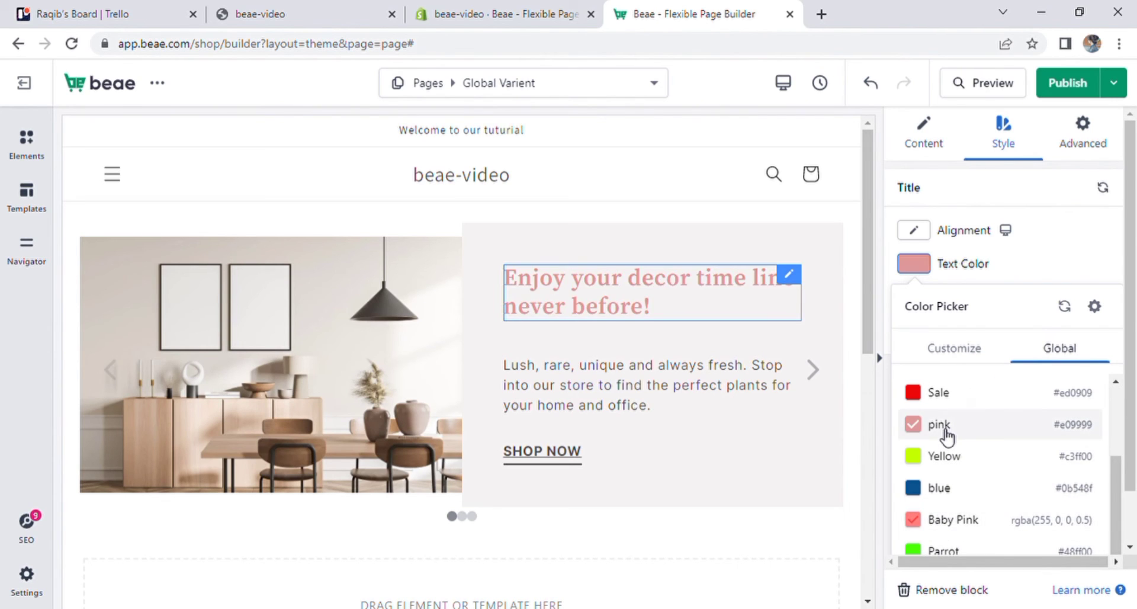
left_click(944, 456)
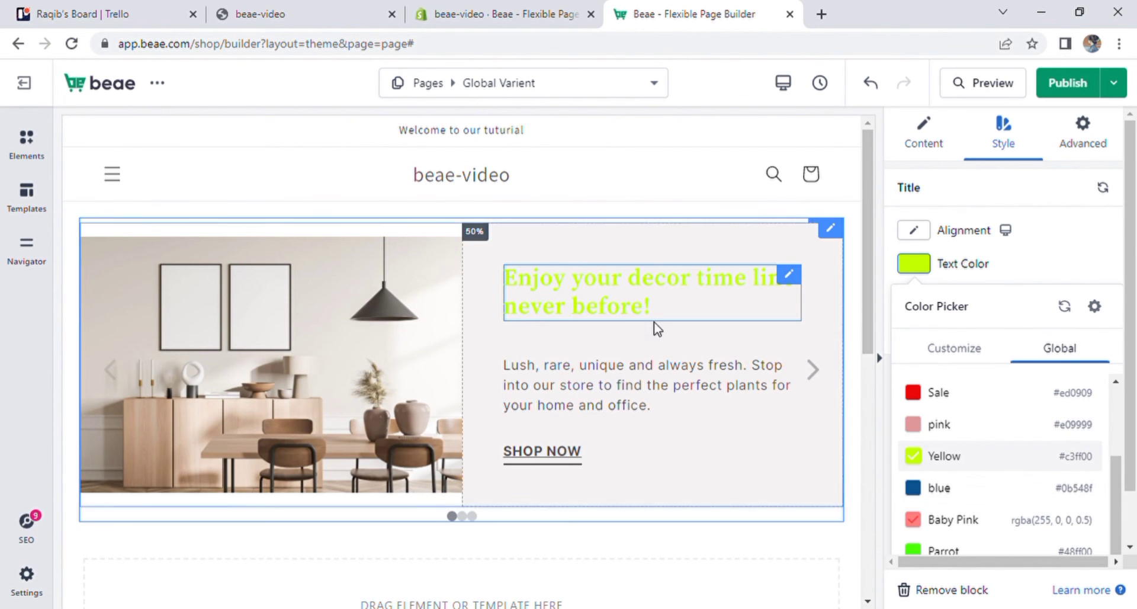
left_click(932, 489)
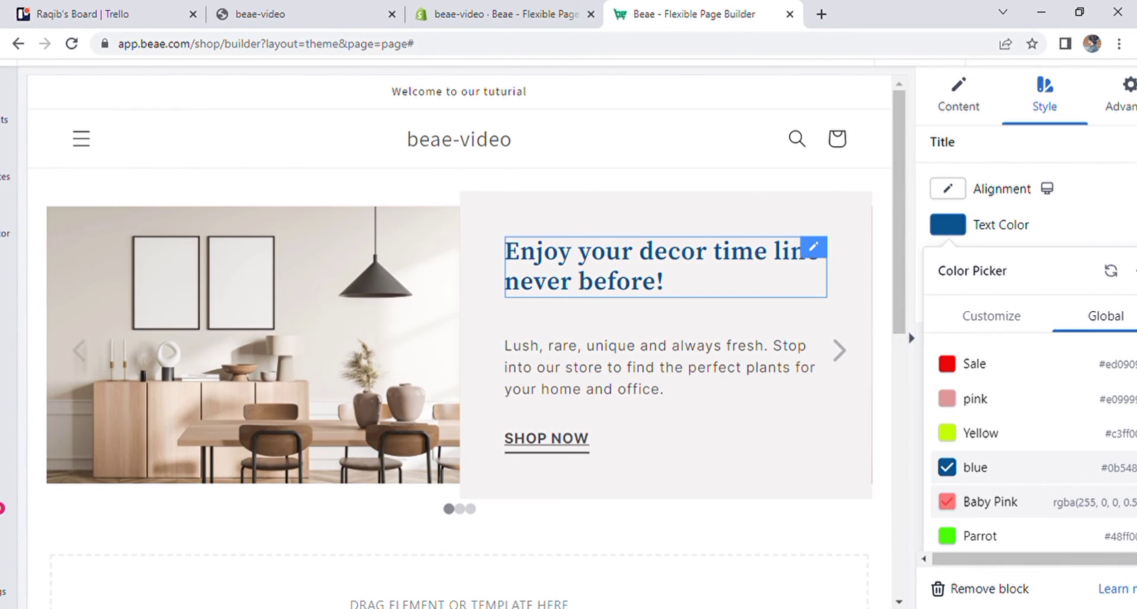
left_click(997, 502)
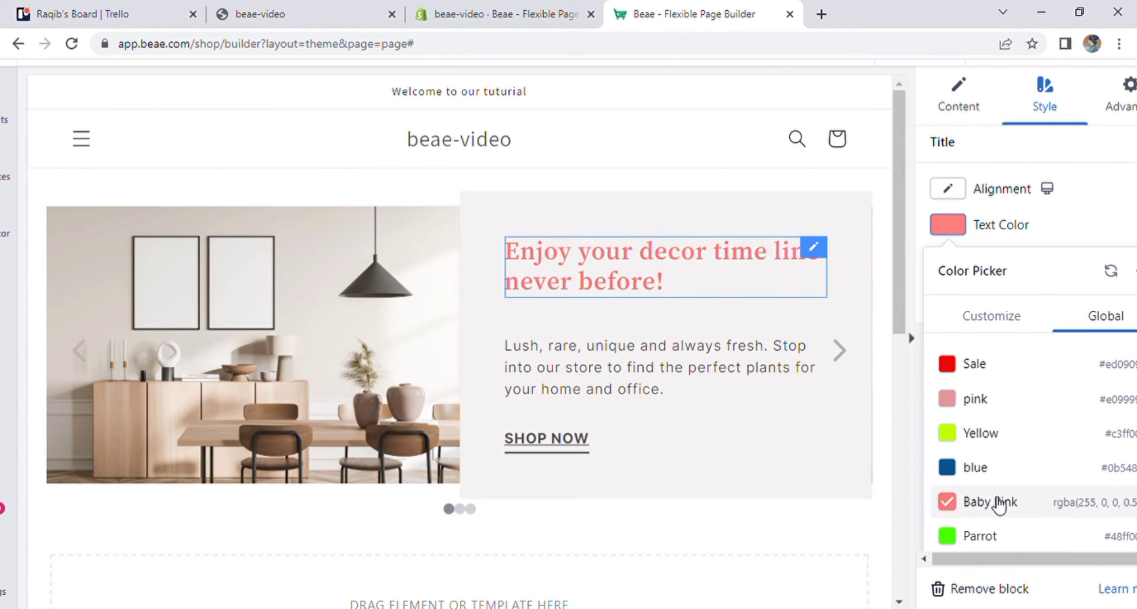
left_click(990, 461)
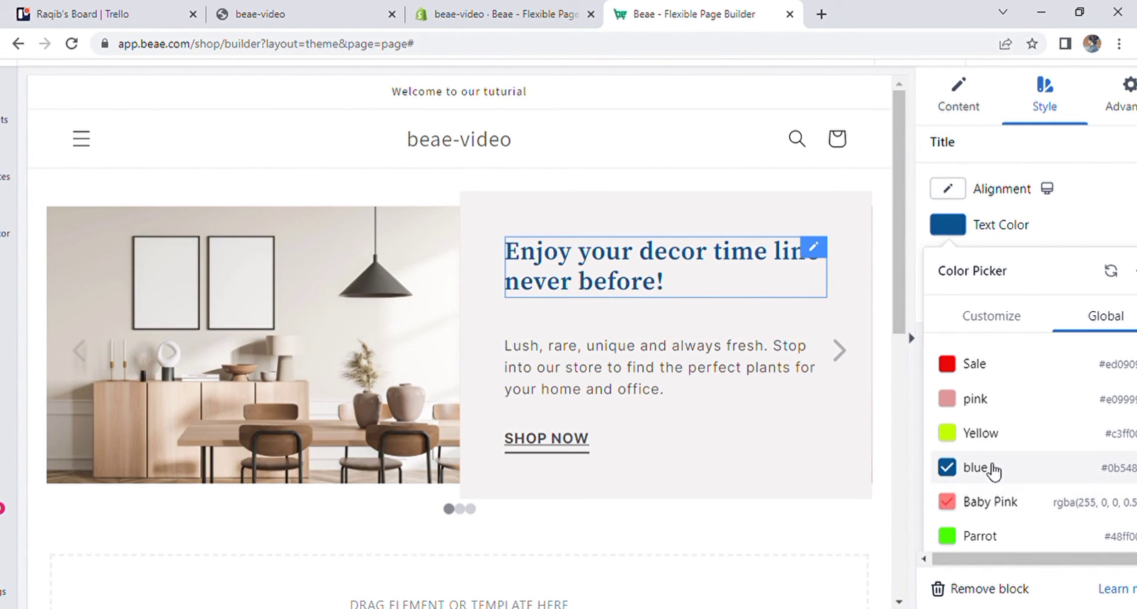
left_click(1083, 233)
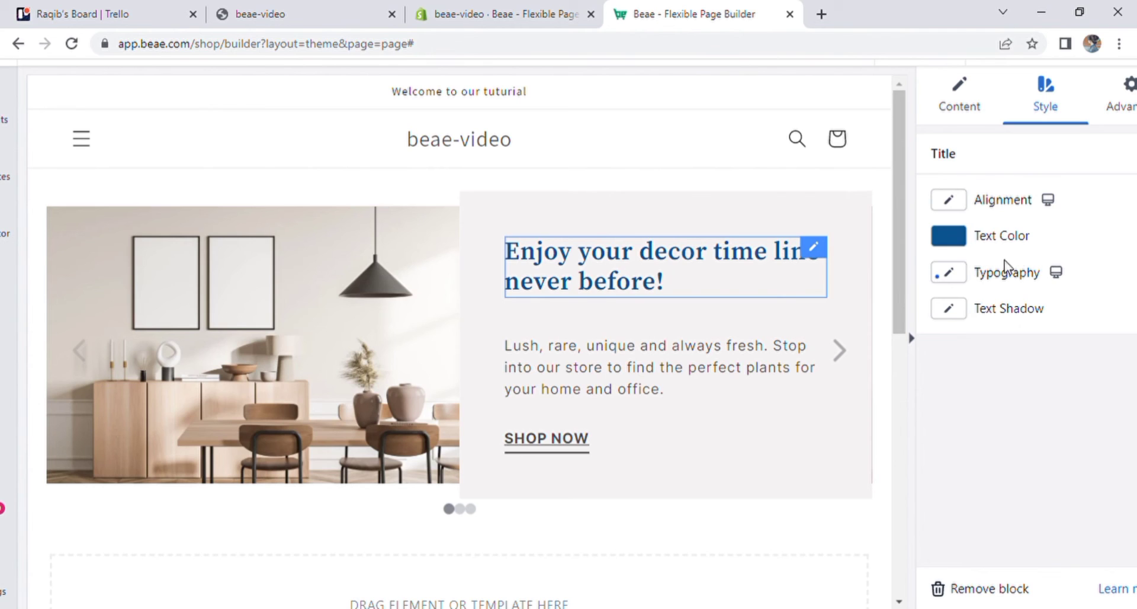
- Apply the custom global typography style New typ to the slider heading
left_click(962, 282)
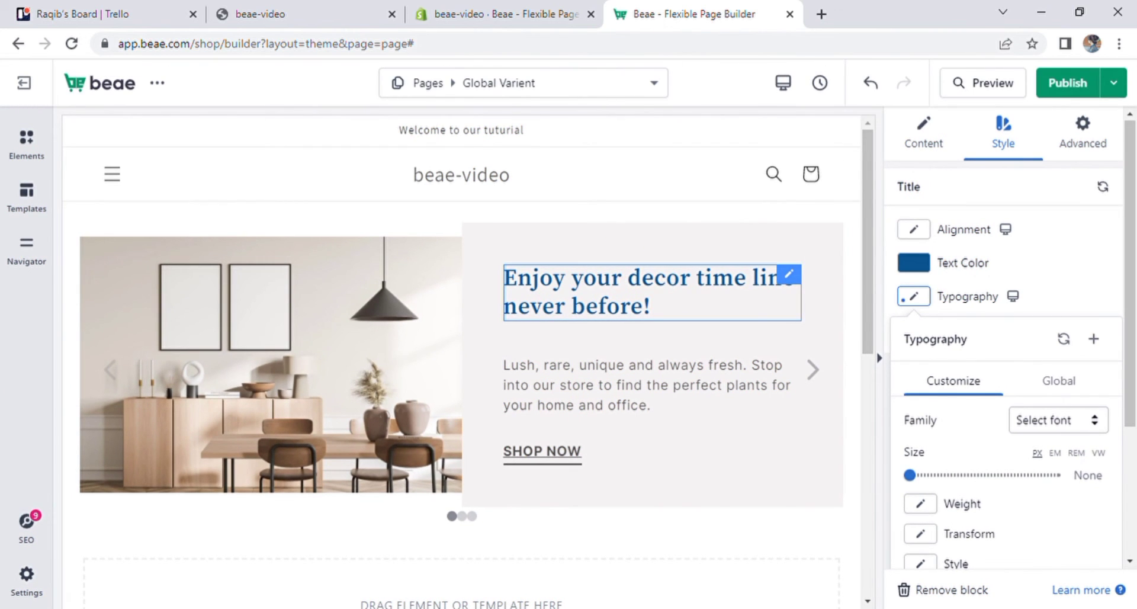
left_click(1059, 381)
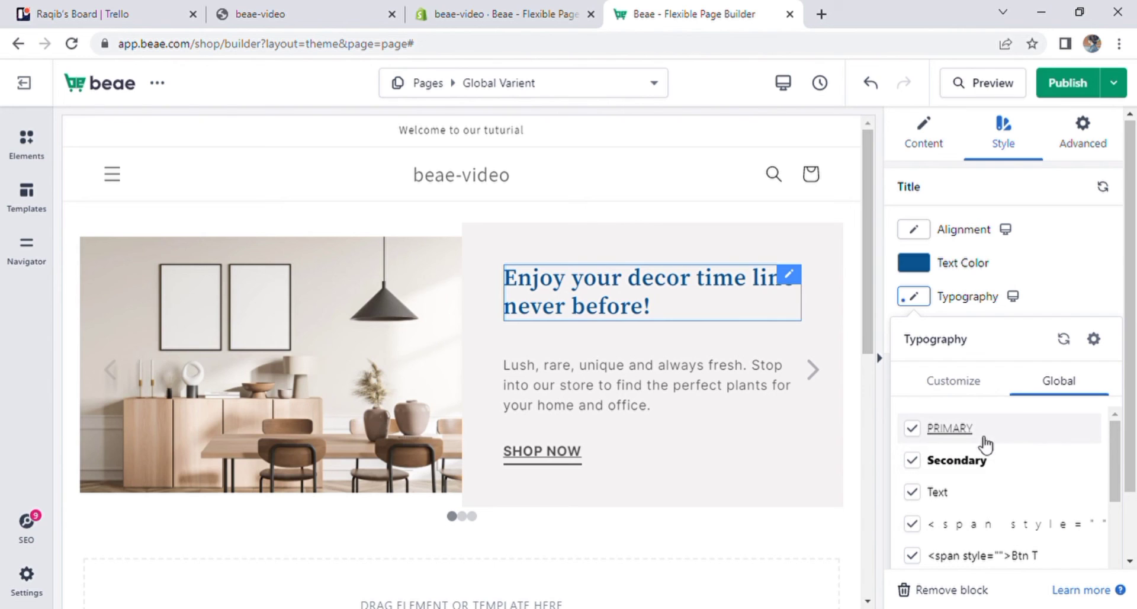
scroll(1007, 486, "down", 5)
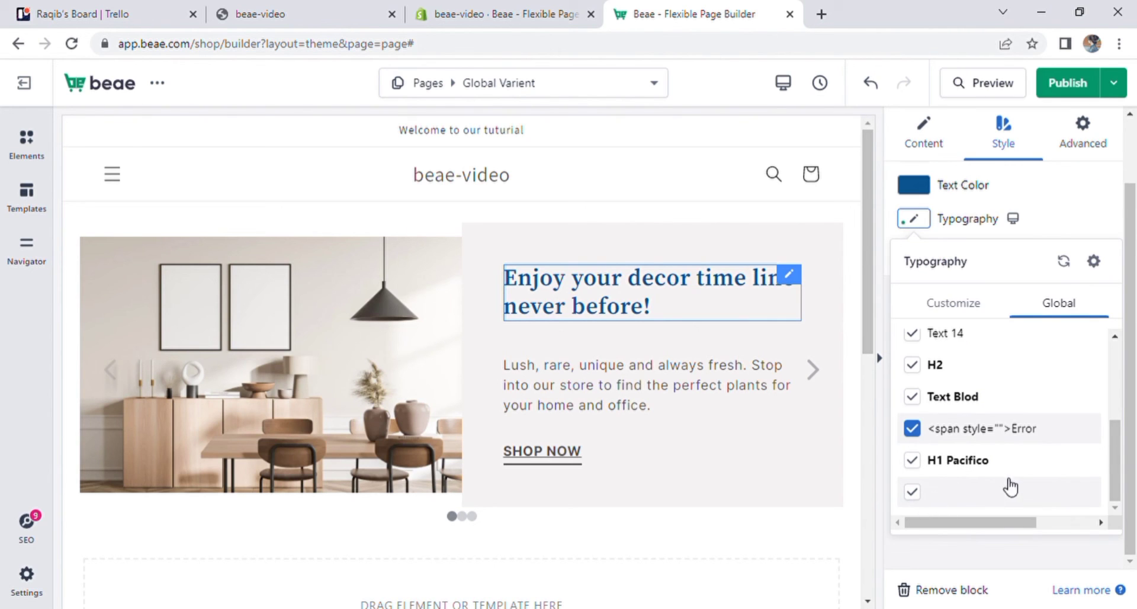
left_click(969, 503)
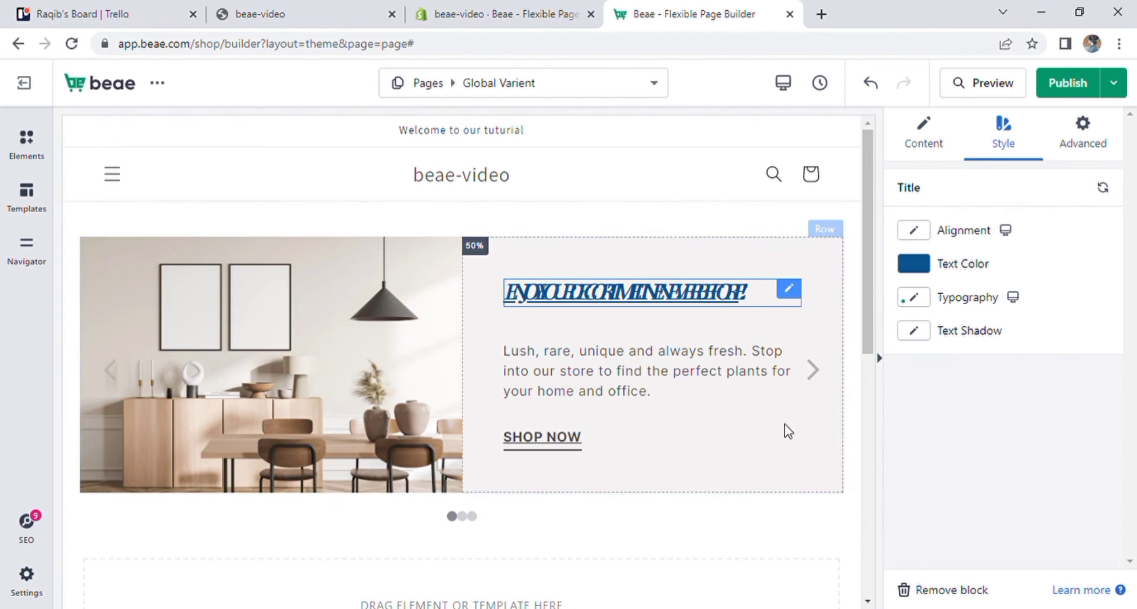
- Hide the editing panels and view the page in the Mobile responsive mode
left_click(882, 369)
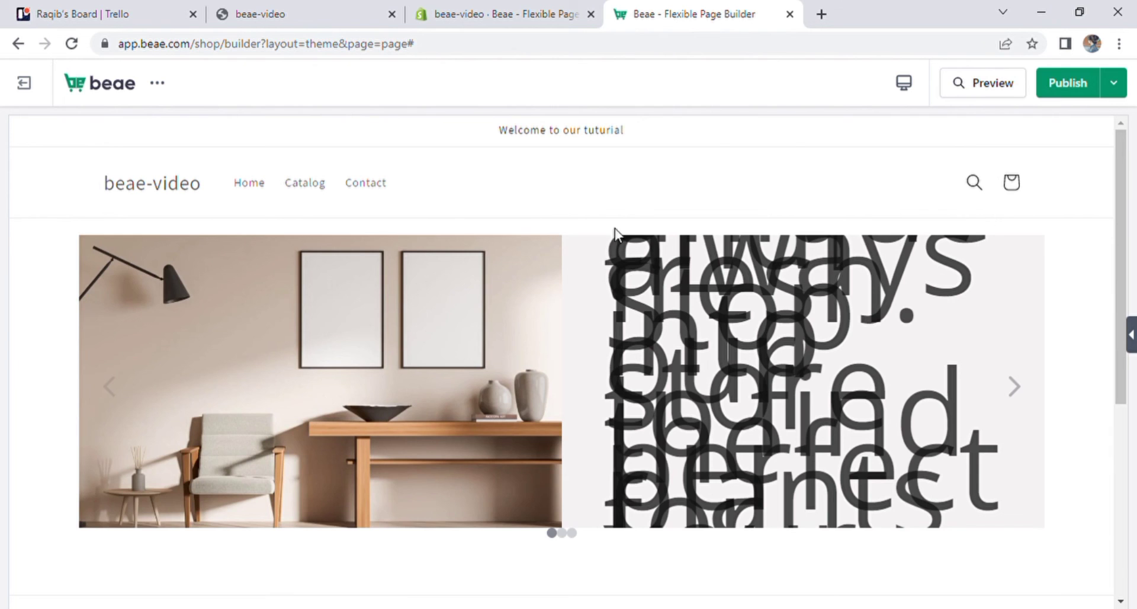
left_click(904, 83)
left_click(867, 232)
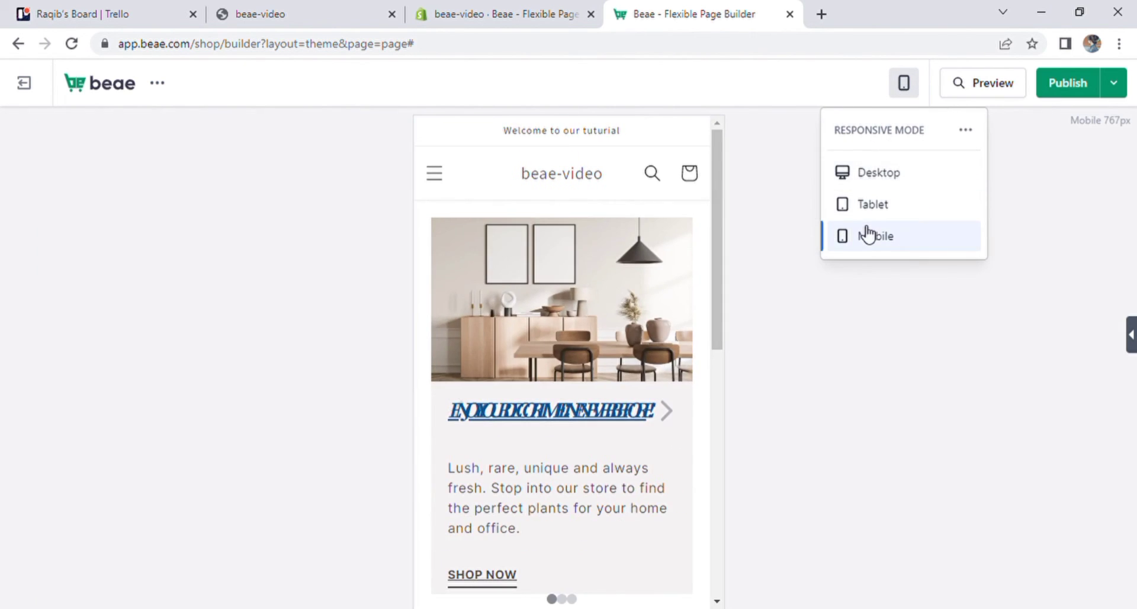
left_click(736, 456)
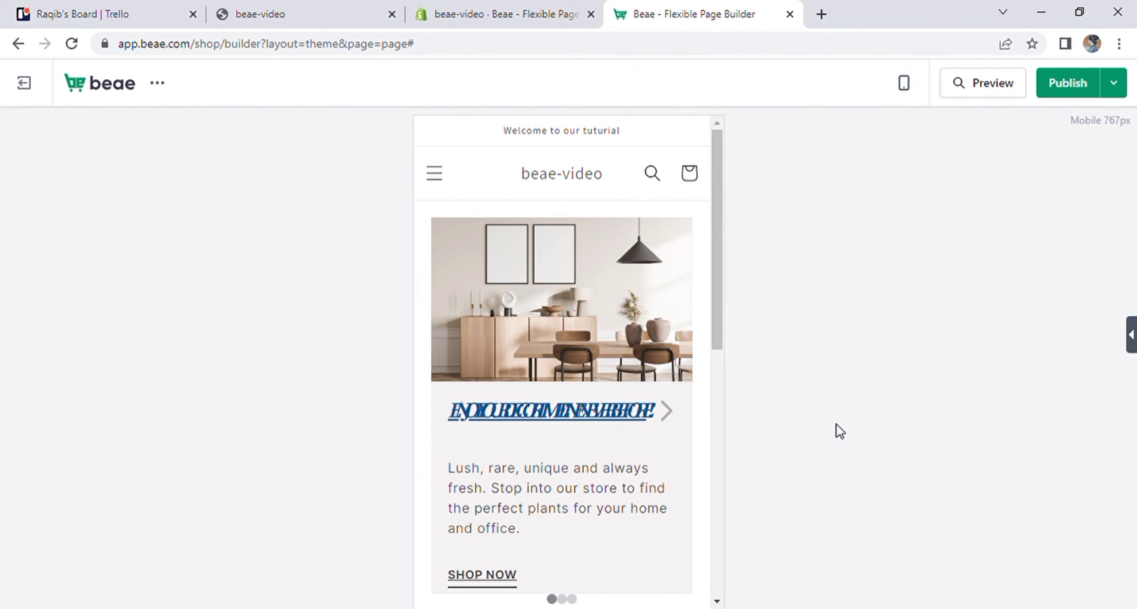